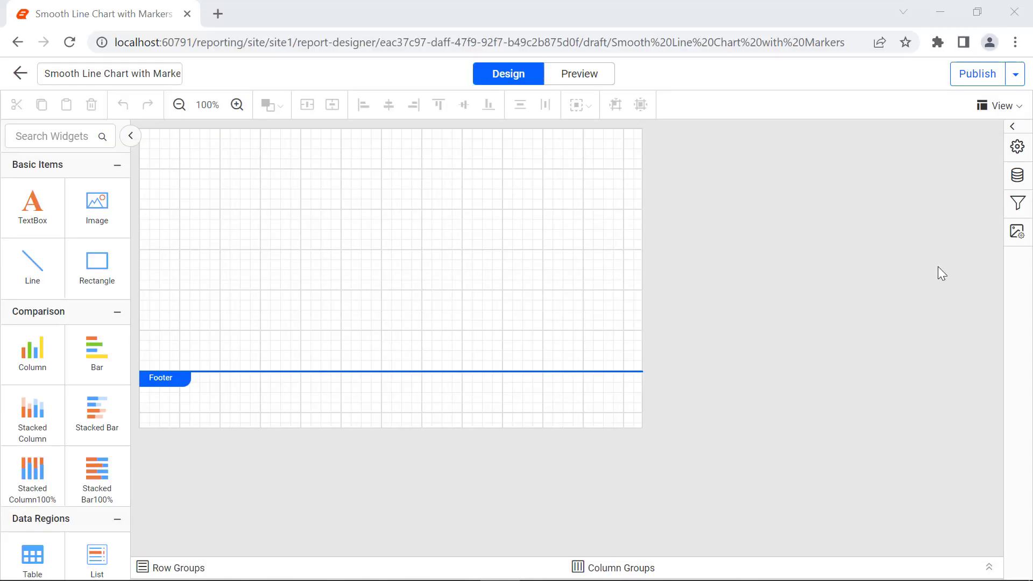
Create a new inline data source named TemperatureDetails
{"action": "left_click", "coordinate": [1017, 176]}
{"action": "left_click", "coordinate": [756, 558]}
{"action": "left_click", "coordinate": [755, 324]}
{"action": "left_click", "coordinate": [747, 181]}
{"action": "key", "text": "ctrl+a"}
{"action": "type", "text": "TemperatureDetails"}
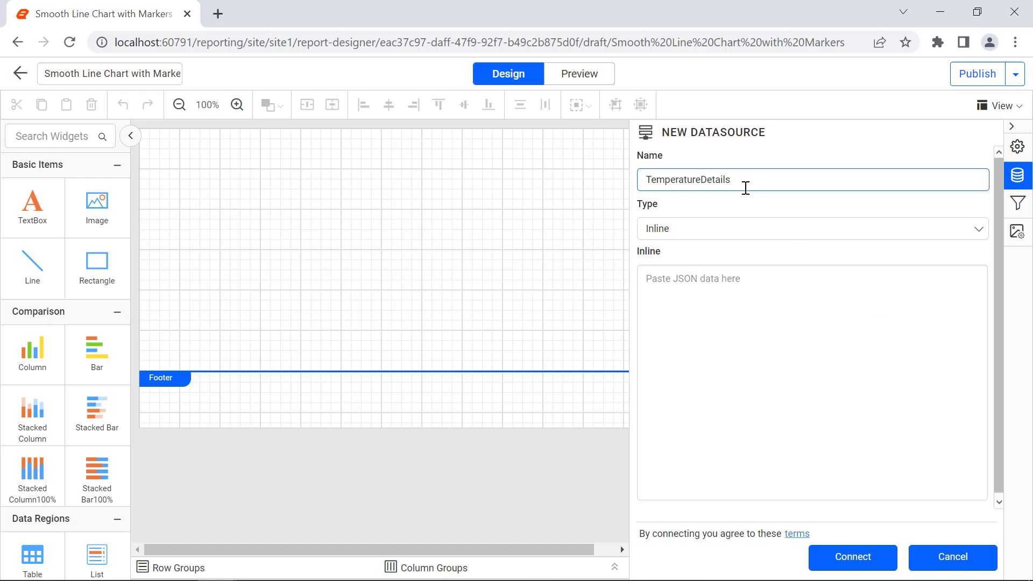
Paste the temperature JSON data into the inline data box and connect the data source
{"action": "left_click", "coordinate": [752, 280]}
{"action": "key", "text": "ctrl+v"}
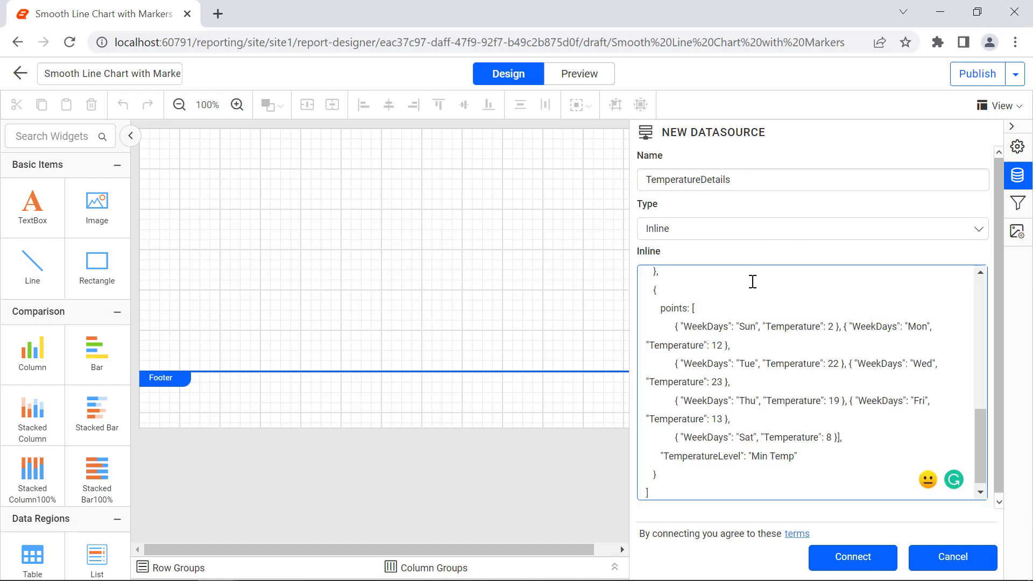
{"action": "left_click", "coordinate": [831, 558]}
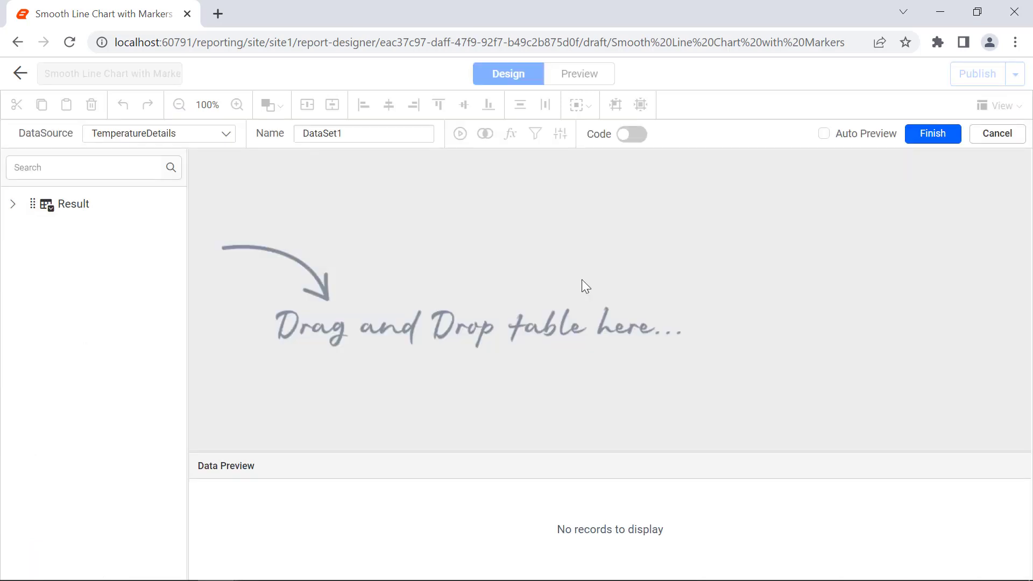
Name the dataset TemperatureDataset, add the Result table to it, and finish the dataset
{"action": "double_click", "coordinate": [422, 136]}
{"action": "type", "text": "TemperatureDataset"}
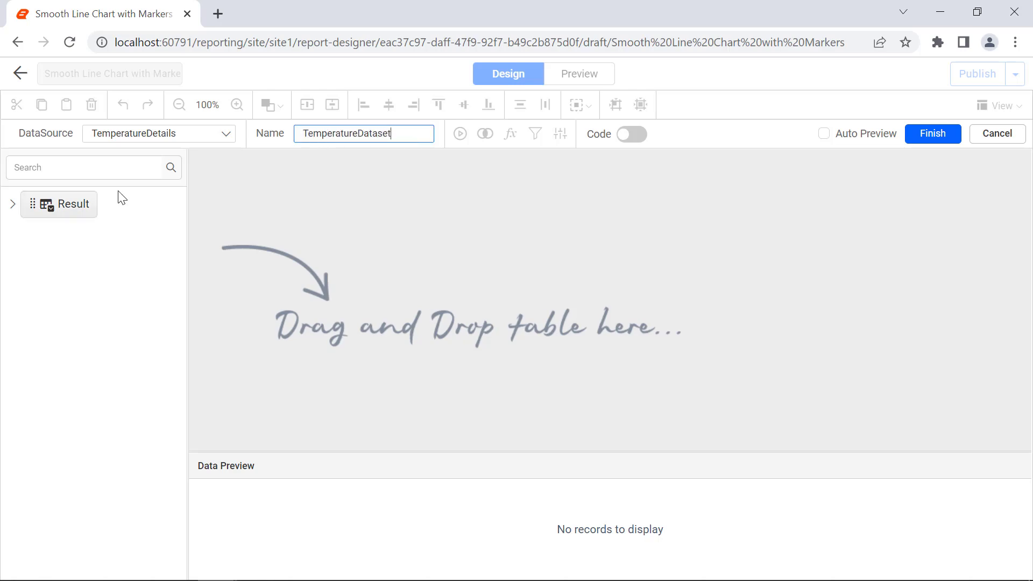
{"action": "left_click_drag", "start_coordinate": [118, 198], "coordinate": [252, 170]}
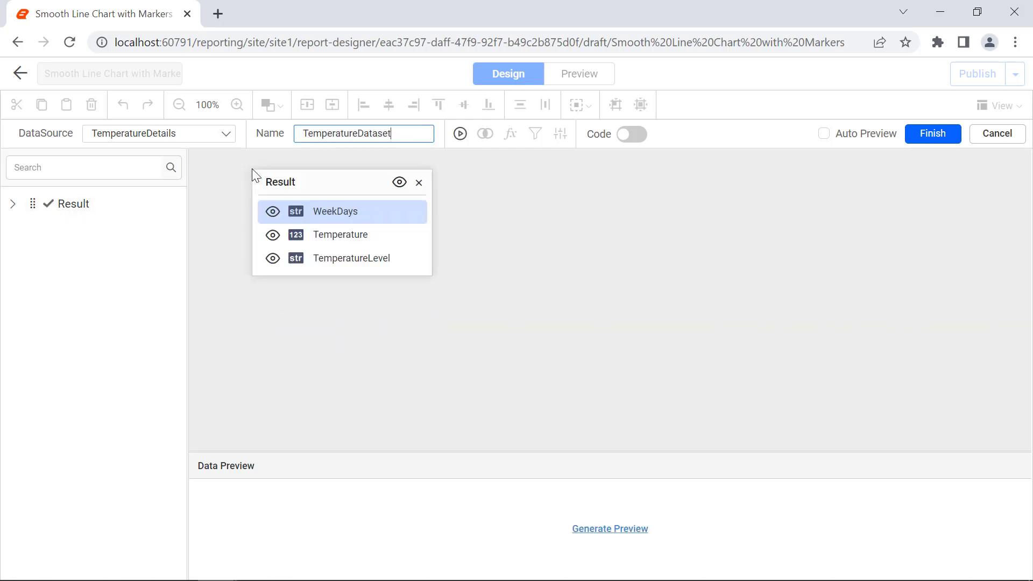
{"action": "left_click", "coordinate": [913, 140]}
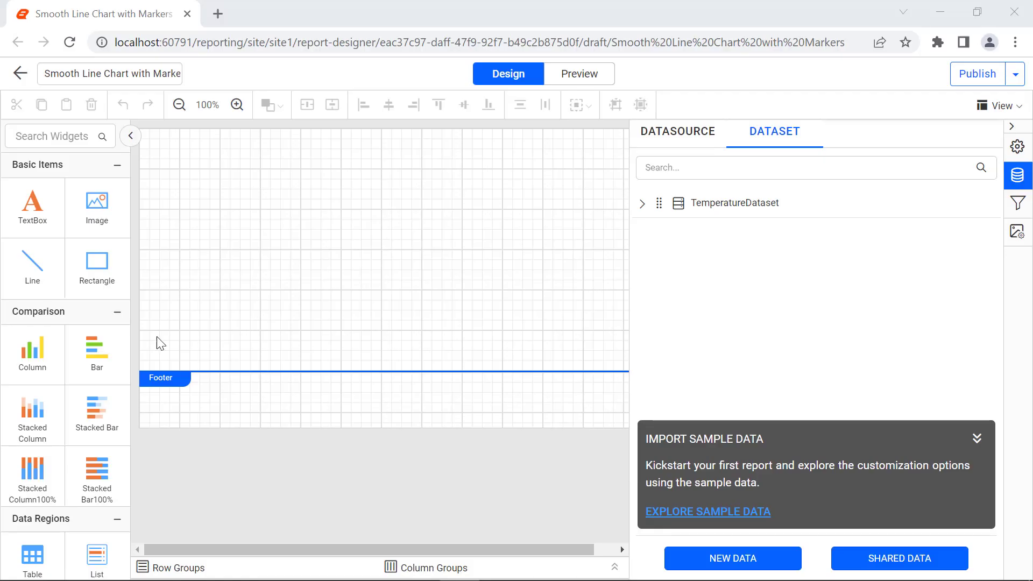
Add a SmoothLine with Markers chart to the report body and widen it across the page
{"action": "scroll", "coordinate": [33, 288], "scroll_direction": "down", "scroll_amount": 10}
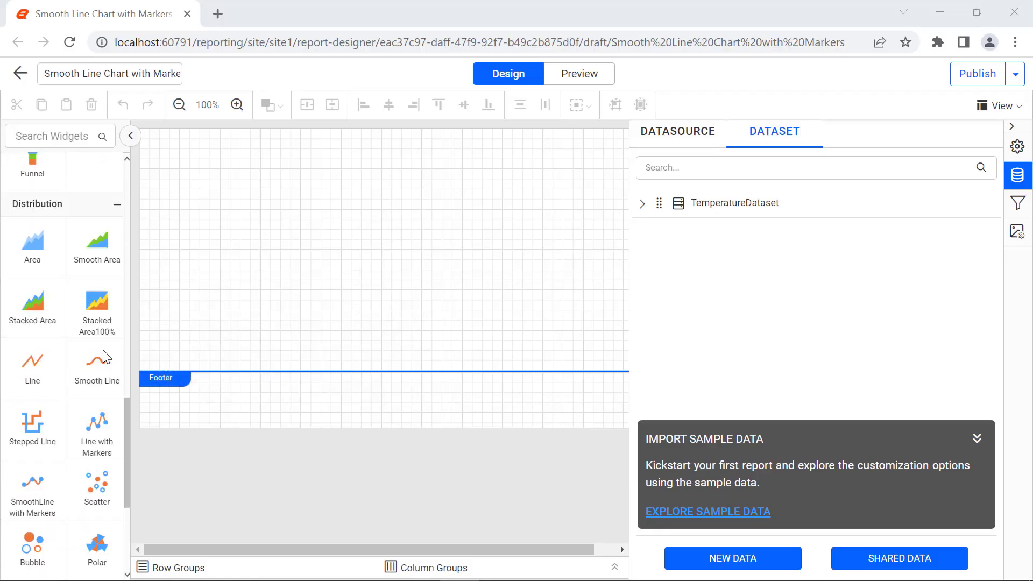
{"action": "left_click_drag", "start_coordinate": [33, 487], "coordinate": [145, 139]}
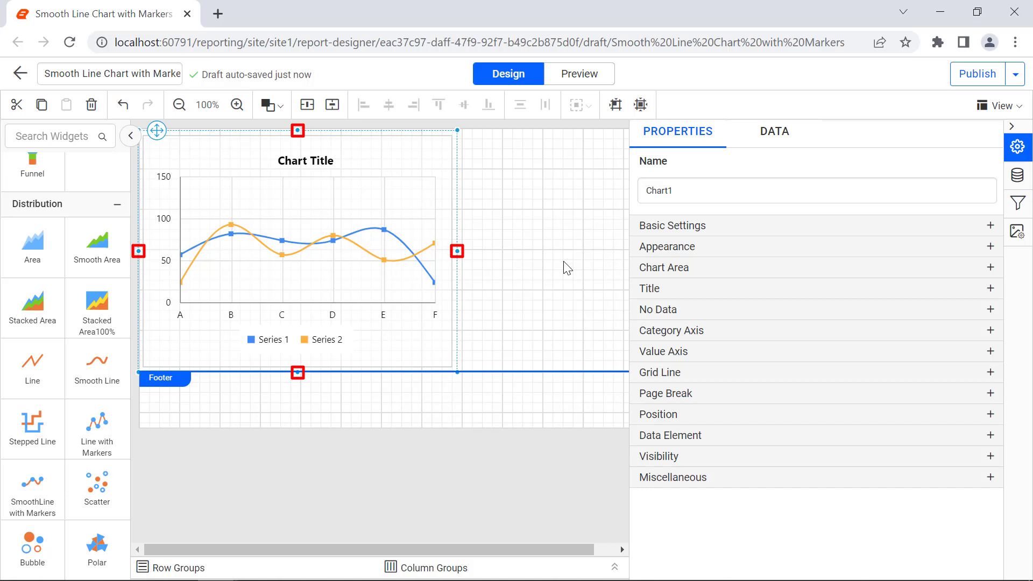
{"action": "left_click_drag", "start_coordinate": [458, 372], "coordinate": [861, 418]}
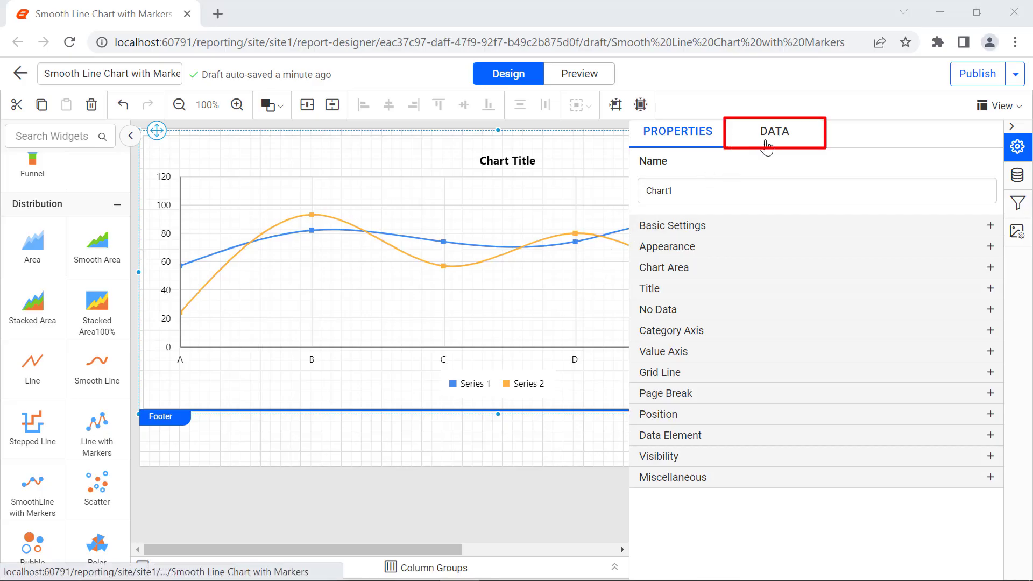
Assign the Temperature measure to the chart's Y values
{"action": "left_click", "coordinate": [767, 145]}
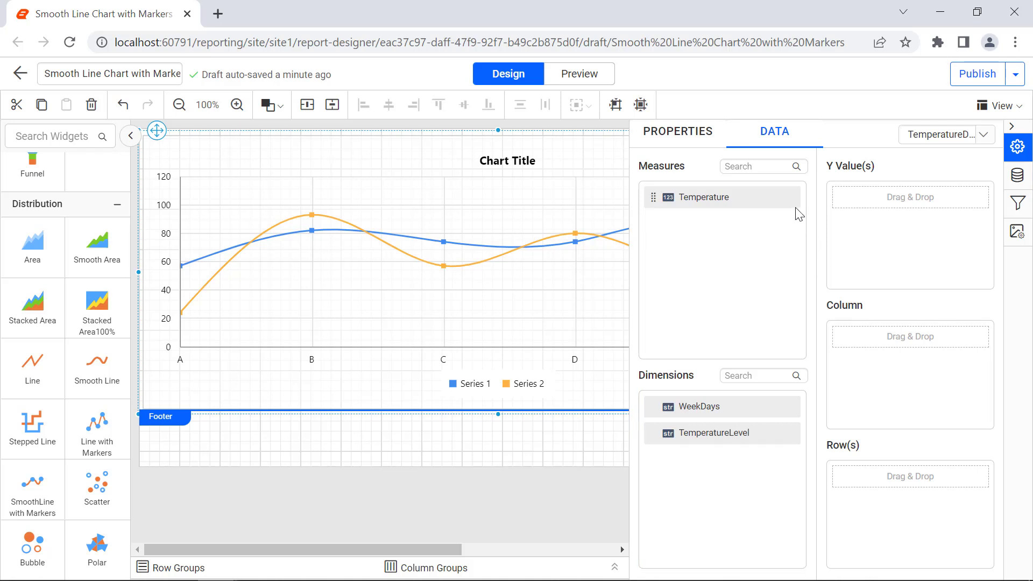
{"action": "left_click_drag", "start_coordinate": [795, 208], "coordinate": [848, 201]}
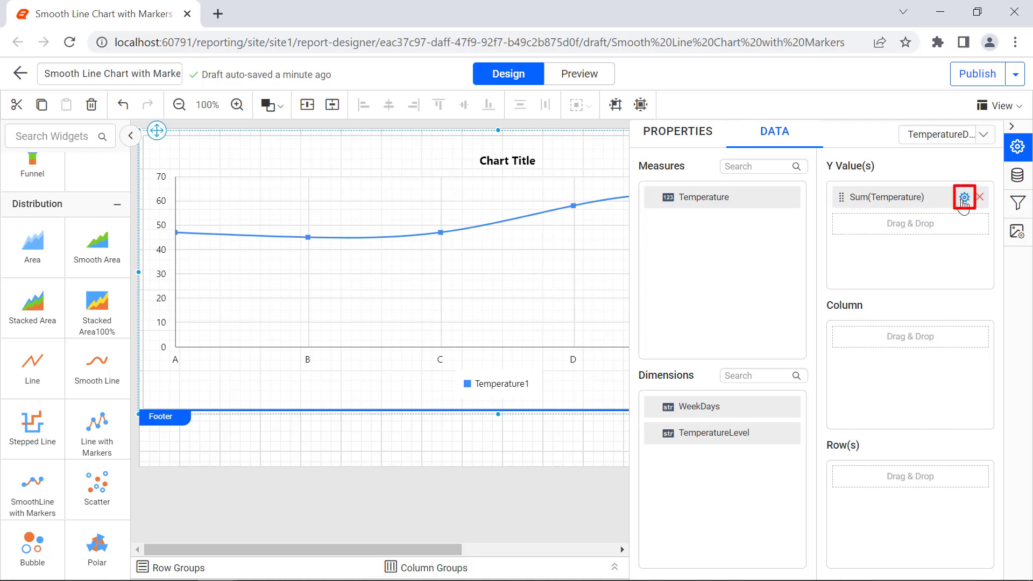
{"action": "left_click", "coordinate": [964, 198]}
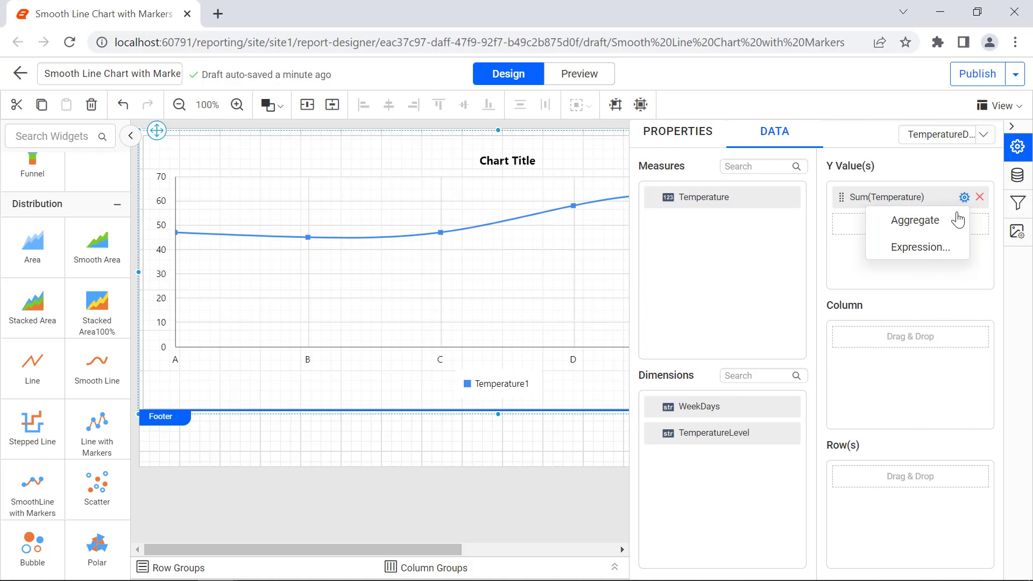
{"action": "mouse_move", "coordinate": [958, 219]}
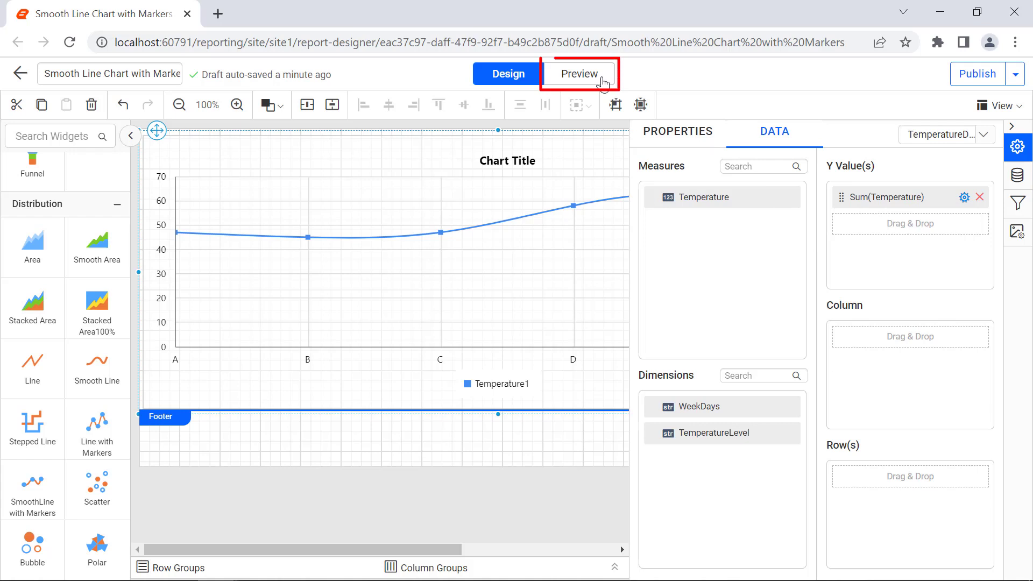
Preview the report's chart and return to the design view
{"action": "left_click", "coordinate": [602, 80]}
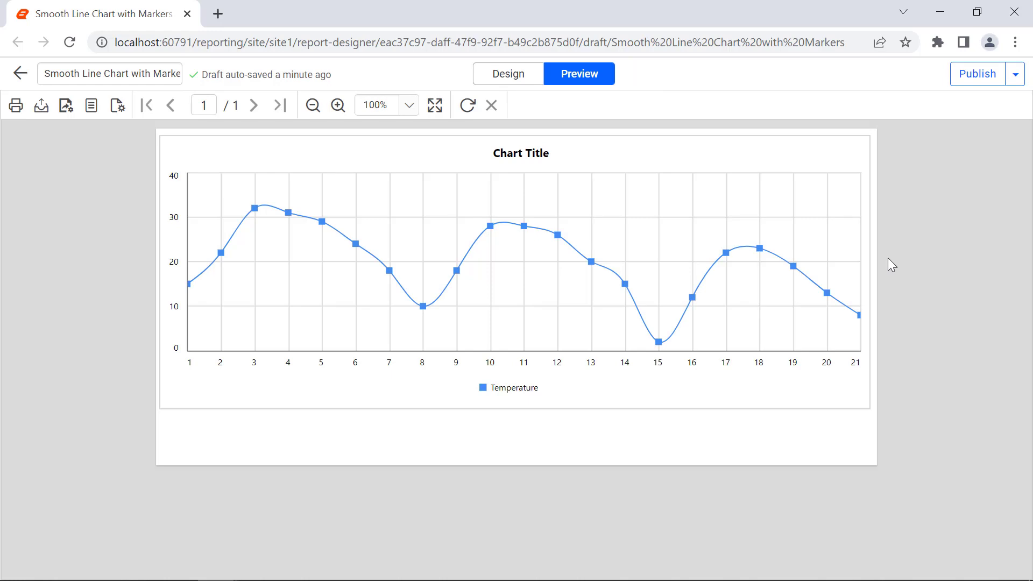
{"action": "left_click", "coordinate": [509, 74]}
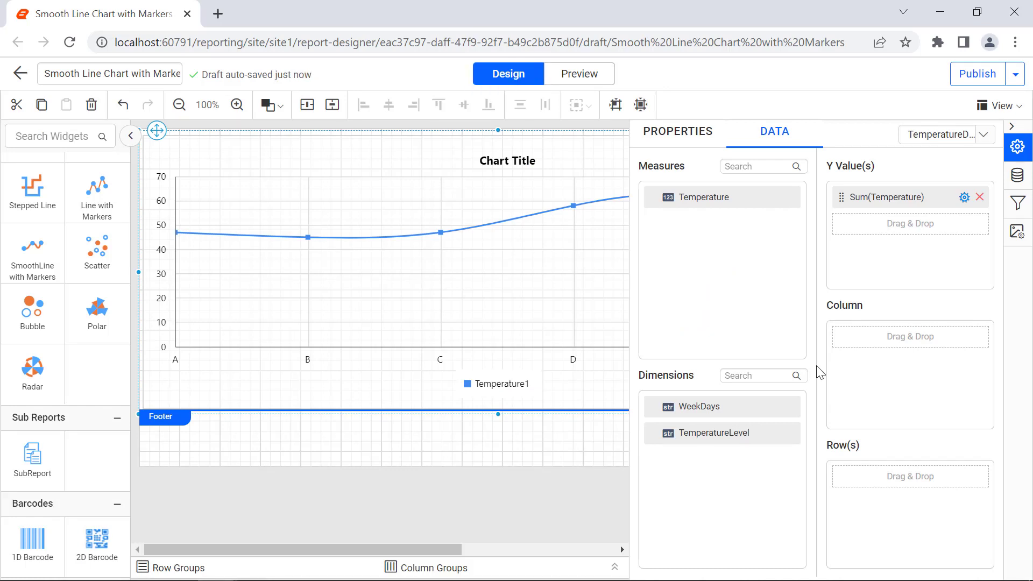
Assign the WeekDays dimension to the chart's column and preview the report
{"action": "left_click_drag", "start_coordinate": [680, 407], "coordinate": [844, 349]}
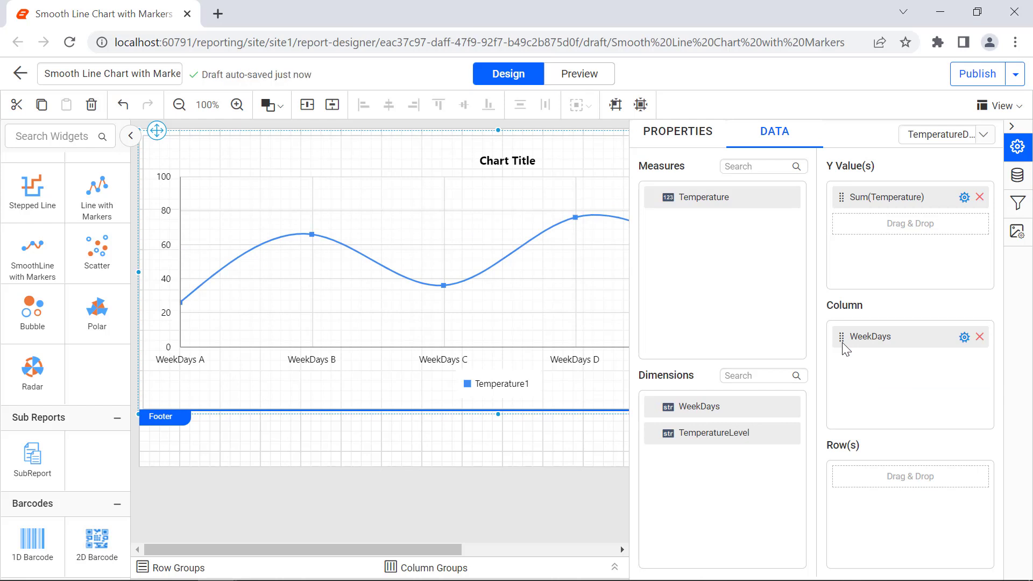
{"action": "left_click", "coordinate": [606, 85]}
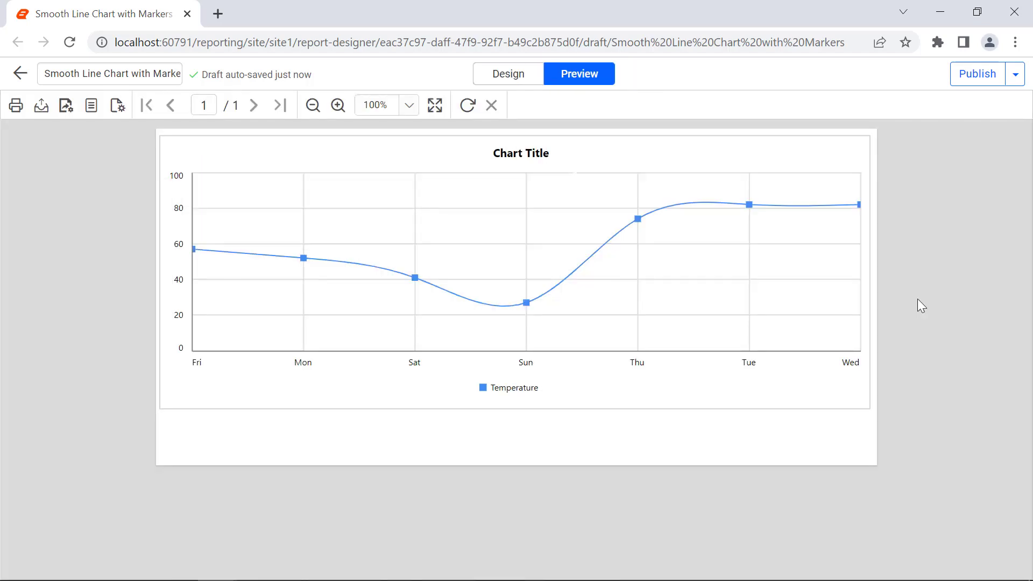
{"action": "left_click", "coordinate": [528, 81]}
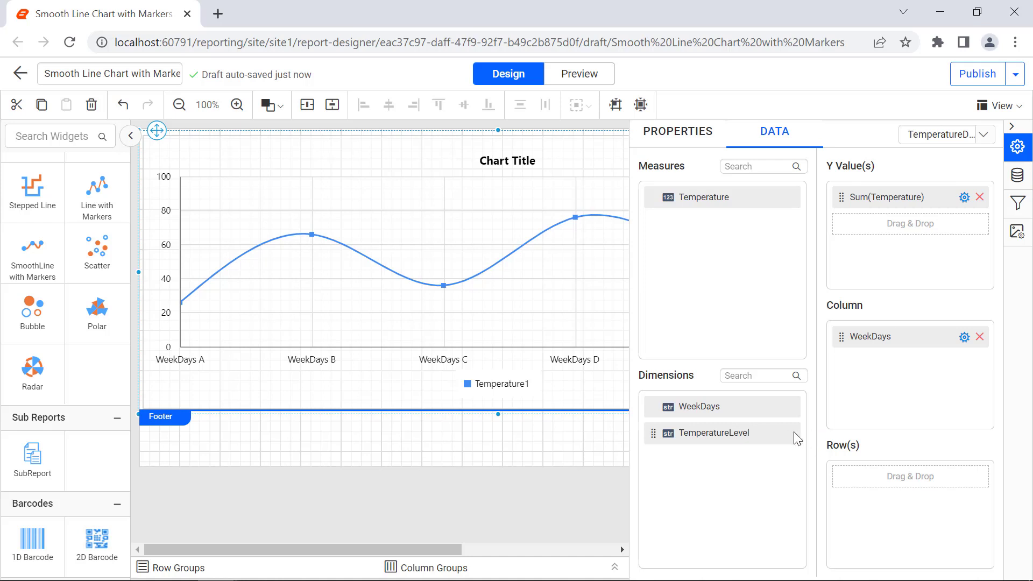
Add the TemperatureLevel dimension to the chart's rows and preview the report
{"action": "left_click_drag", "start_coordinate": [795, 432], "coordinate": [858, 478]}
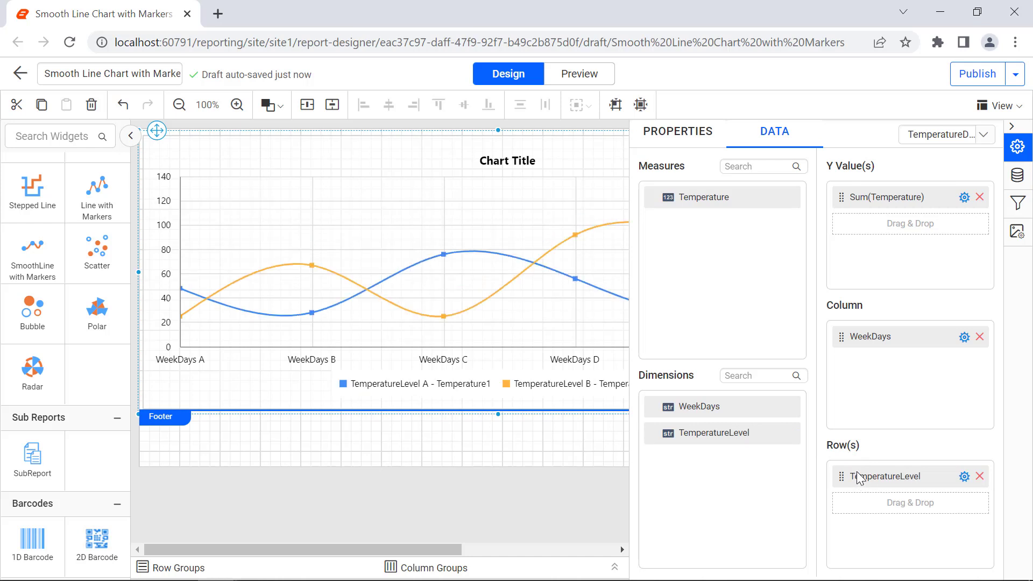
{"action": "left_click", "coordinate": [609, 82]}
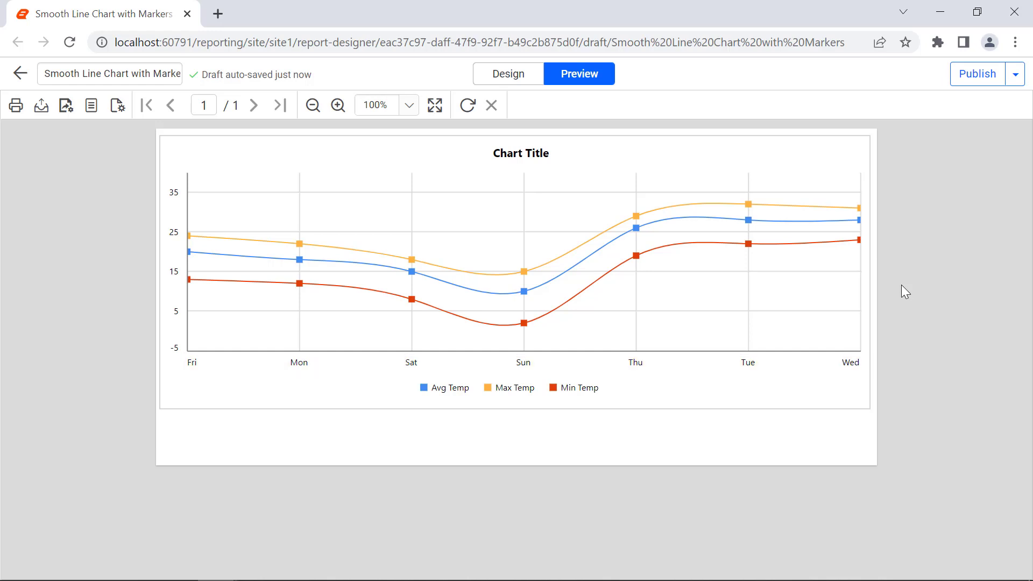
{"action": "left_click", "coordinate": [536, 83]}
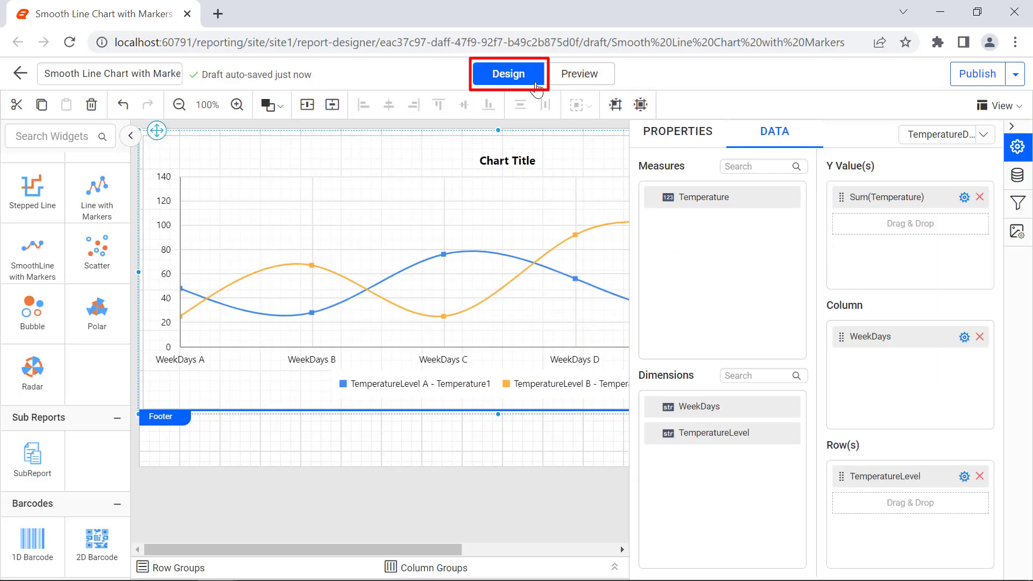
Sort the WeekDays column ascending by the expression =Day(Fields!WeekDays.Value) and preview the report
{"action": "left_click", "coordinate": [964, 339]}
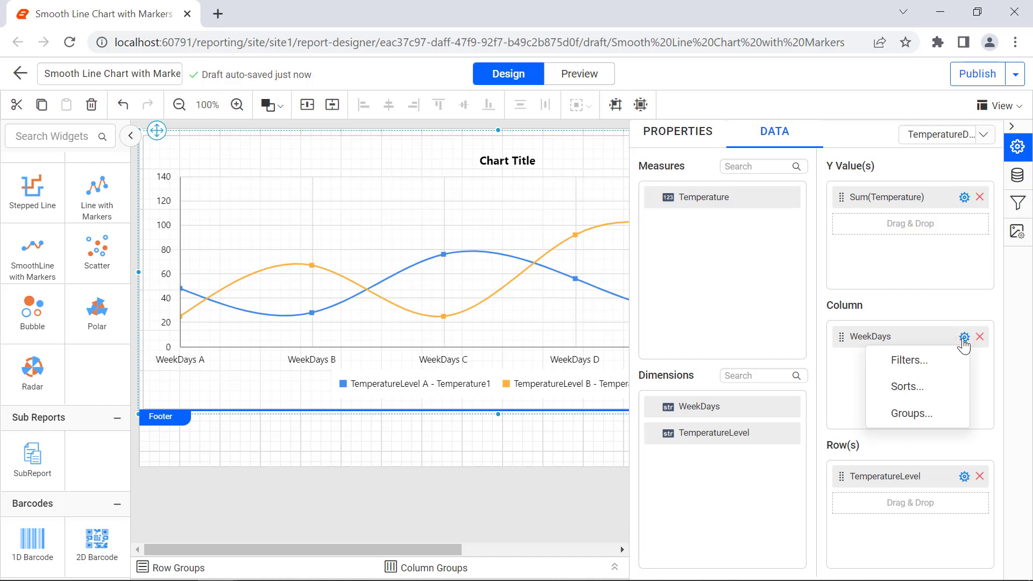
{"action": "left_click", "coordinate": [948, 386]}
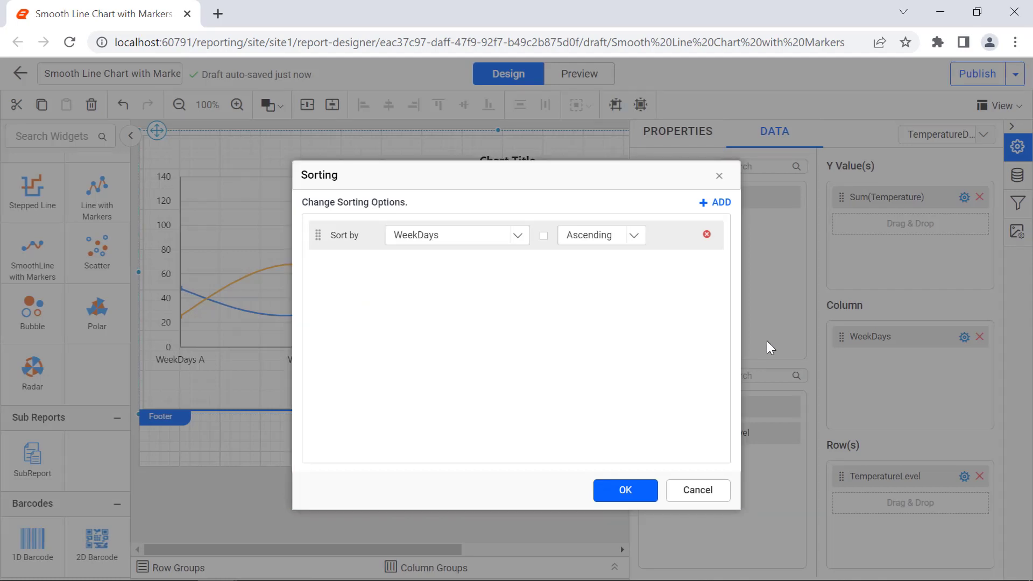
{"action": "left_click", "coordinate": [544, 237]}
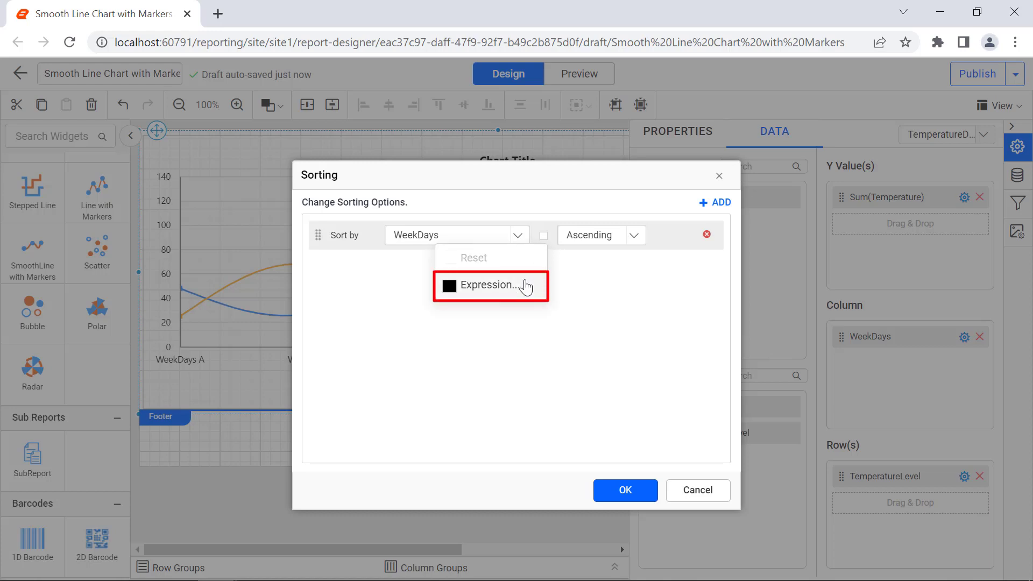
{"action": "left_click", "coordinate": [490, 285]}
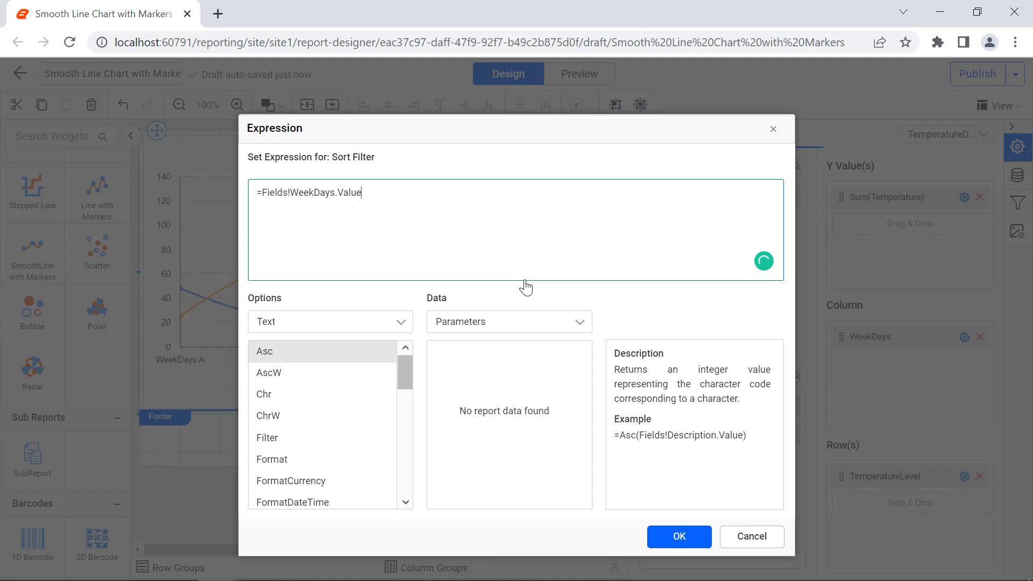
{"action": "left_click", "coordinate": [263, 193]}
{"action": "type", "text": "Da"}
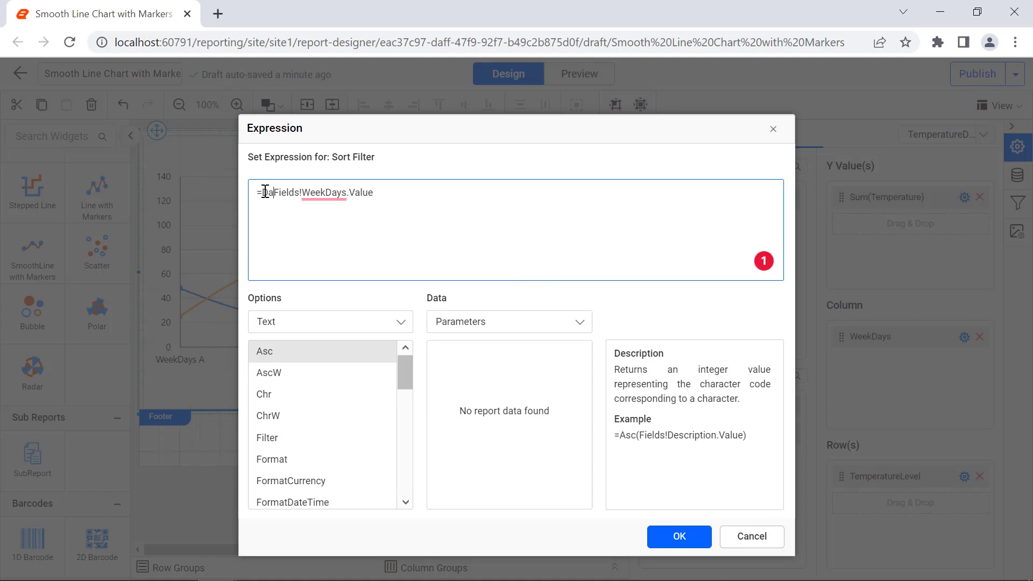
{"action": "type", "text": "y("}
{"action": "left_click", "coordinate": [386, 194]}
{"action": "type", "text": ")"}
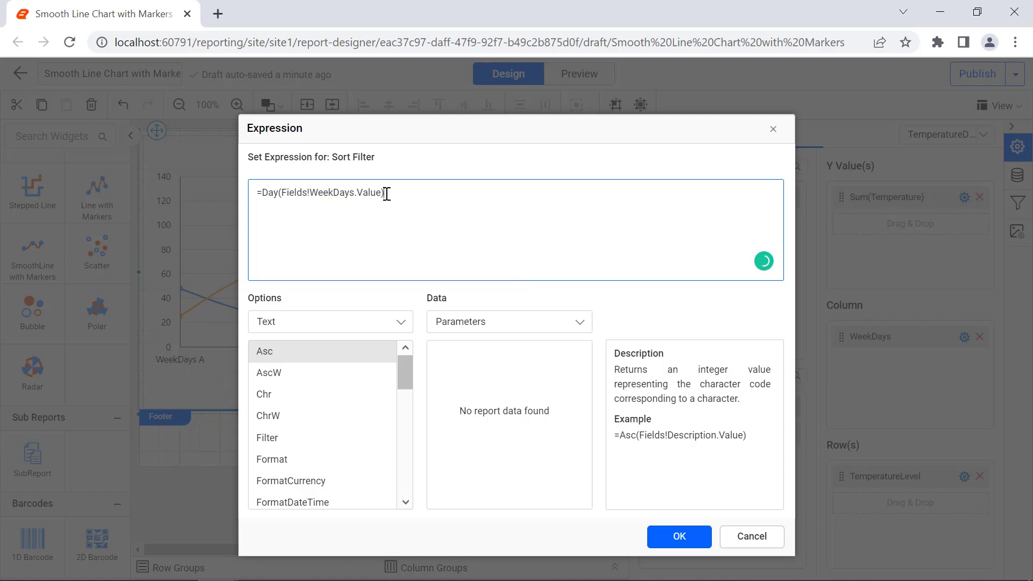
{"action": "left_click", "coordinate": [663, 537]}
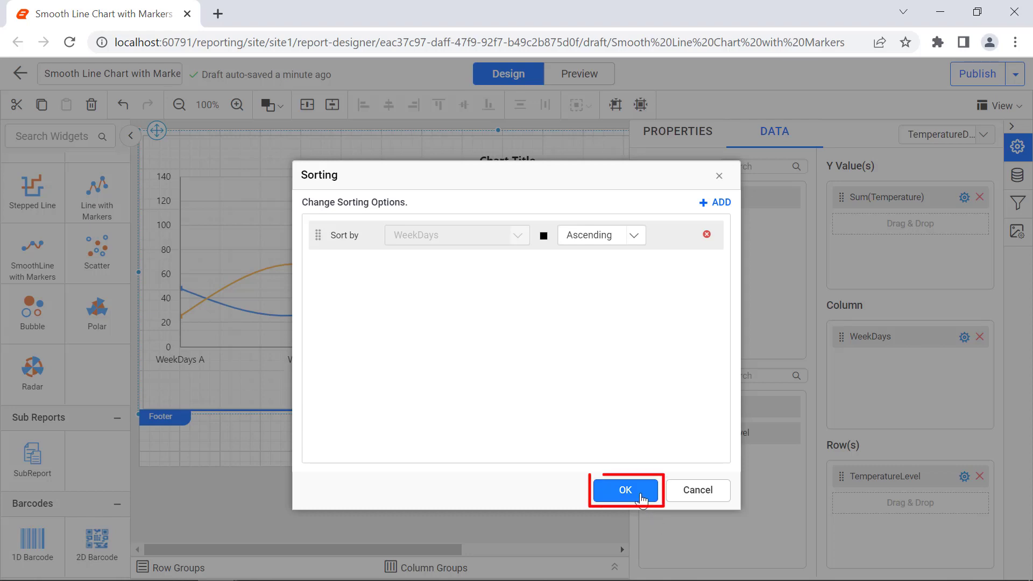
{"action": "left_click", "coordinate": [625, 490]}
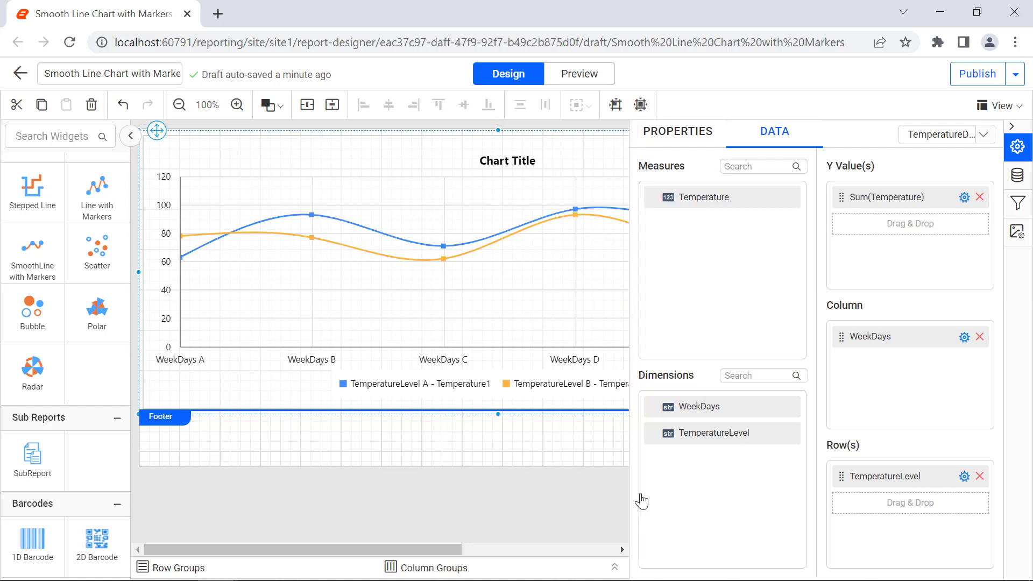
{"action": "left_click", "coordinate": [585, 85]}
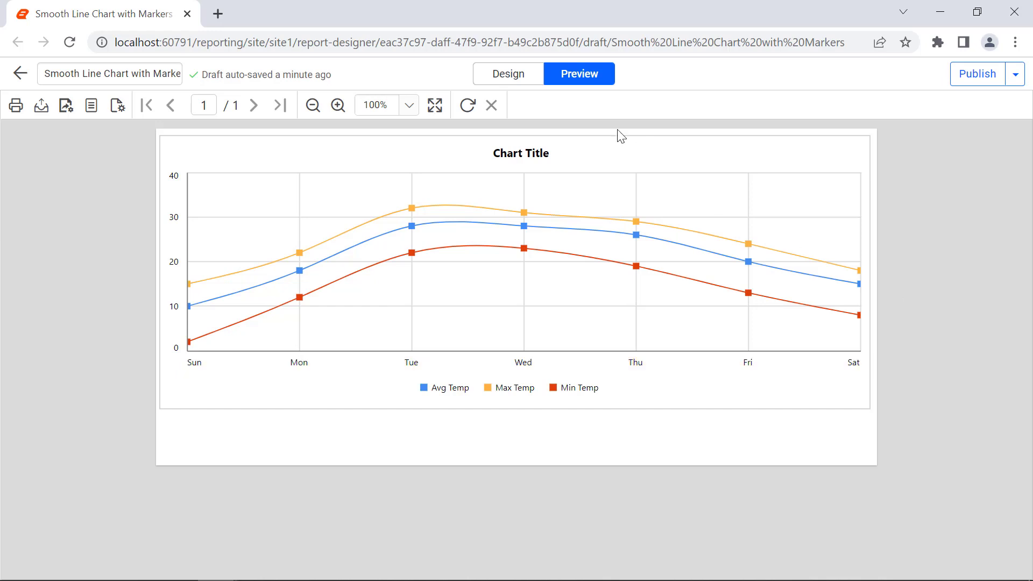
{"action": "left_click", "coordinate": [521, 81]}
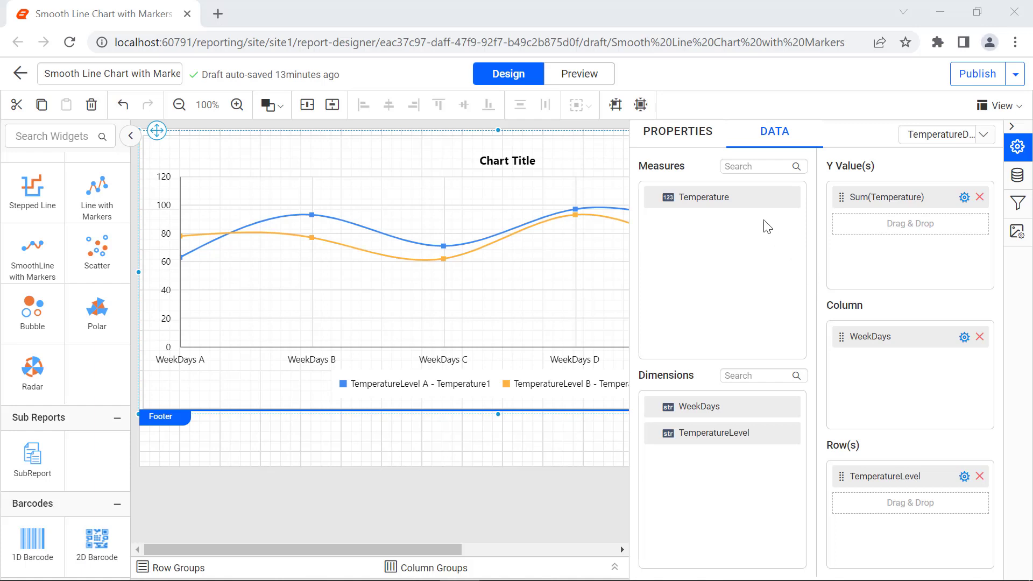
Set the chart's border style to Double in its appearance properties
{"action": "left_click", "coordinate": [701, 149]}
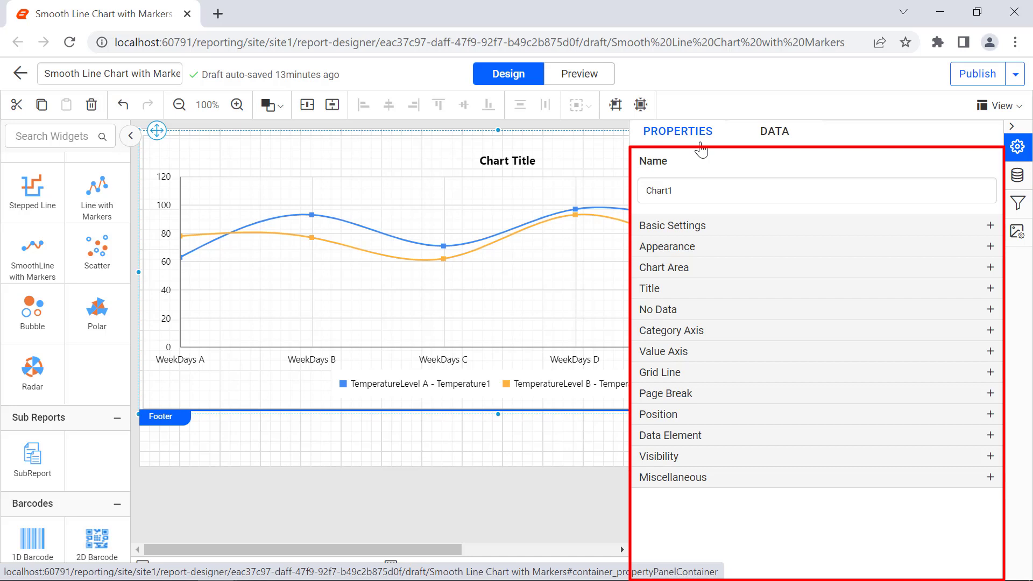
{"action": "left_click", "coordinate": [780, 247]}
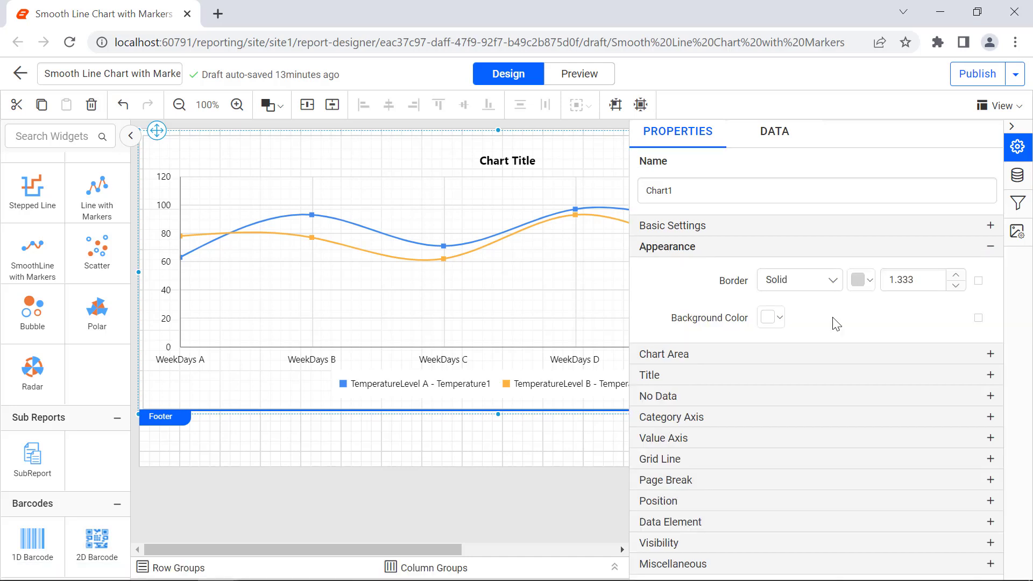
{"action": "left_click", "coordinate": [833, 281]}
{"action": "left_click", "coordinate": [809, 346]}
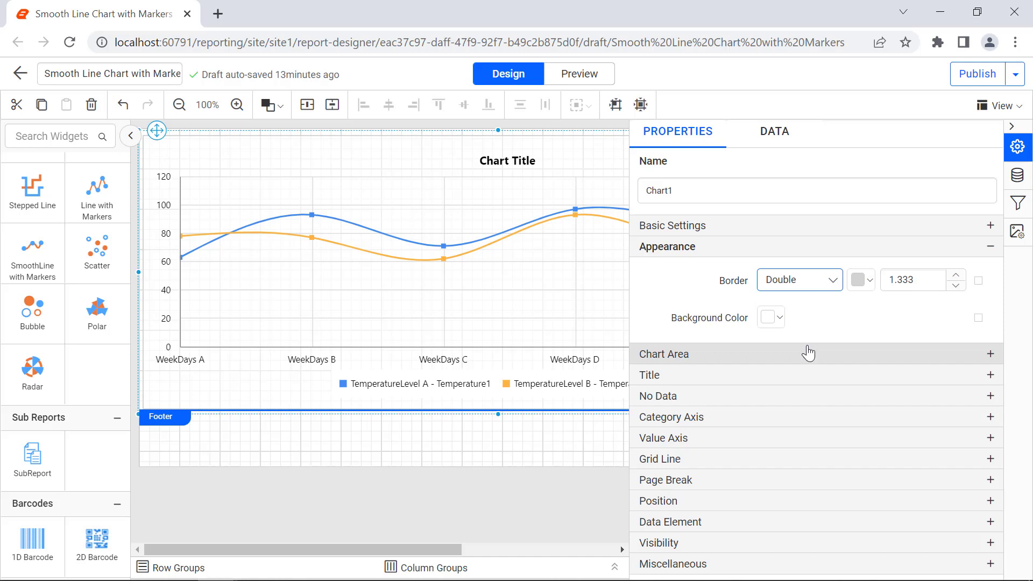
Set the chart border color to black and its width to 1.833
{"action": "left_click", "coordinate": [862, 280]}
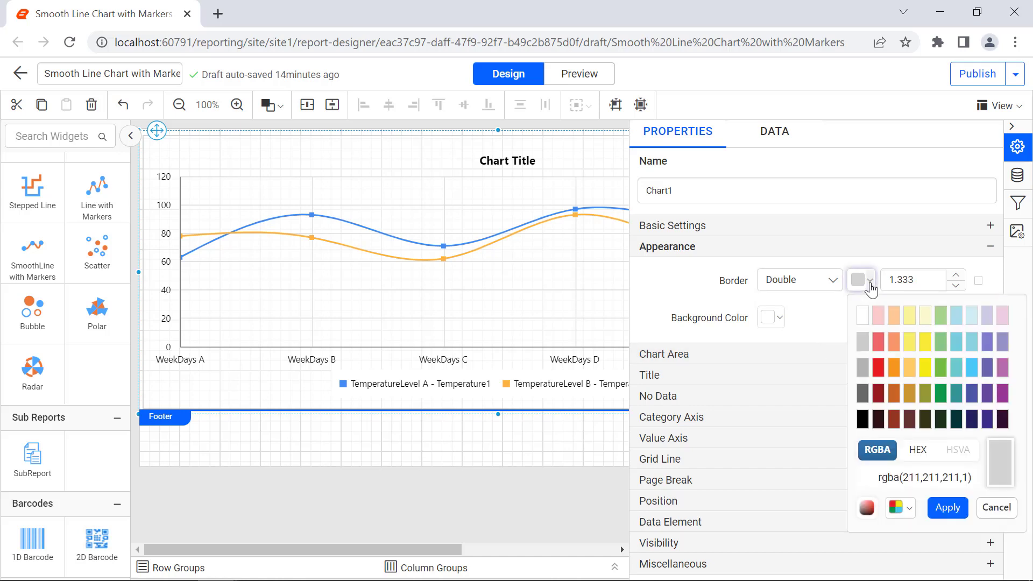
{"action": "left_click", "coordinate": [869, 416]}
{"action": "left_click", "coordinate": [945, 508]}
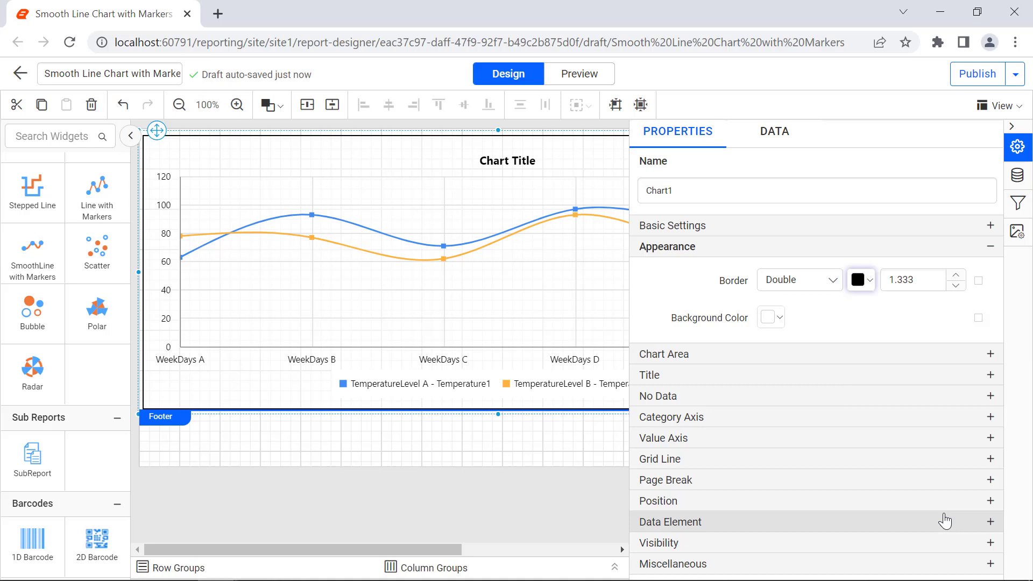
{"action": "left_click", "coordinate": [922, 282]}
{"action": "left_click", "coordinate": [923, 282]}
{"action": "key", "text": "BackSpace"}
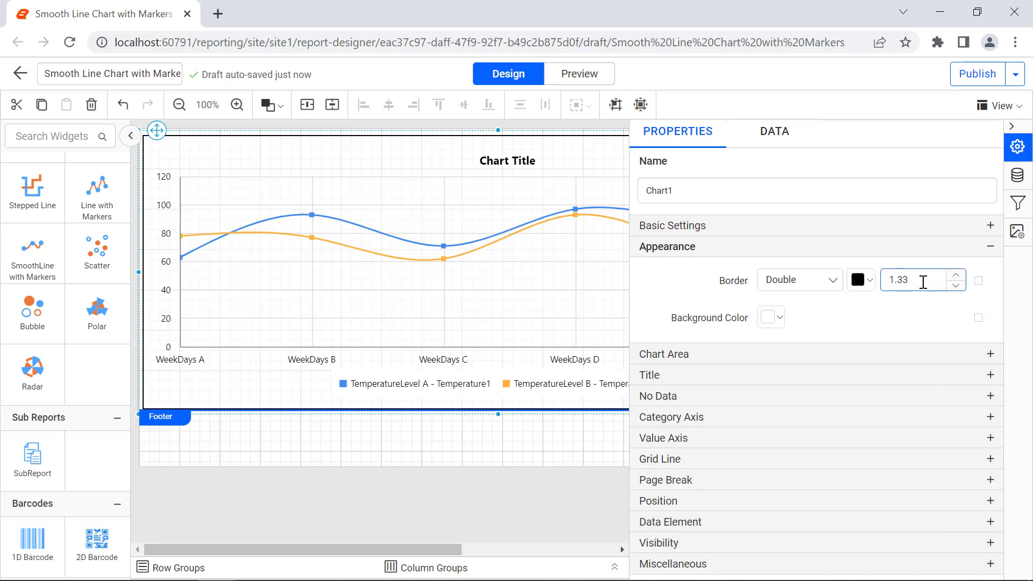
{"action": "type", "text": "8"}
{"action": "left_click", "coordinate": [926, 306]}
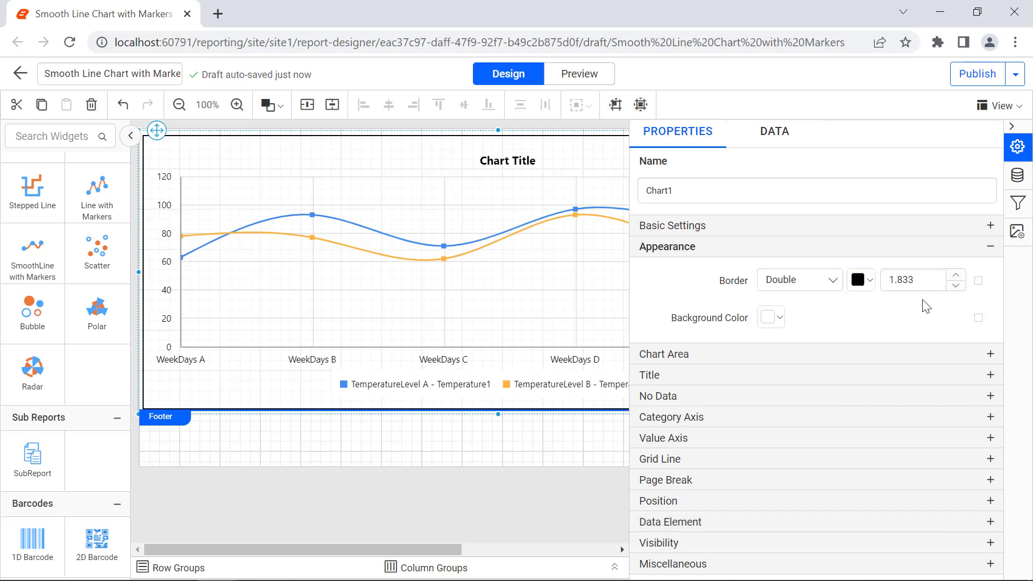
In the chart area, show a black border with width 2 and apply the Pacific color palette
{"action": "left_click", "coordinate": [805, 354]}
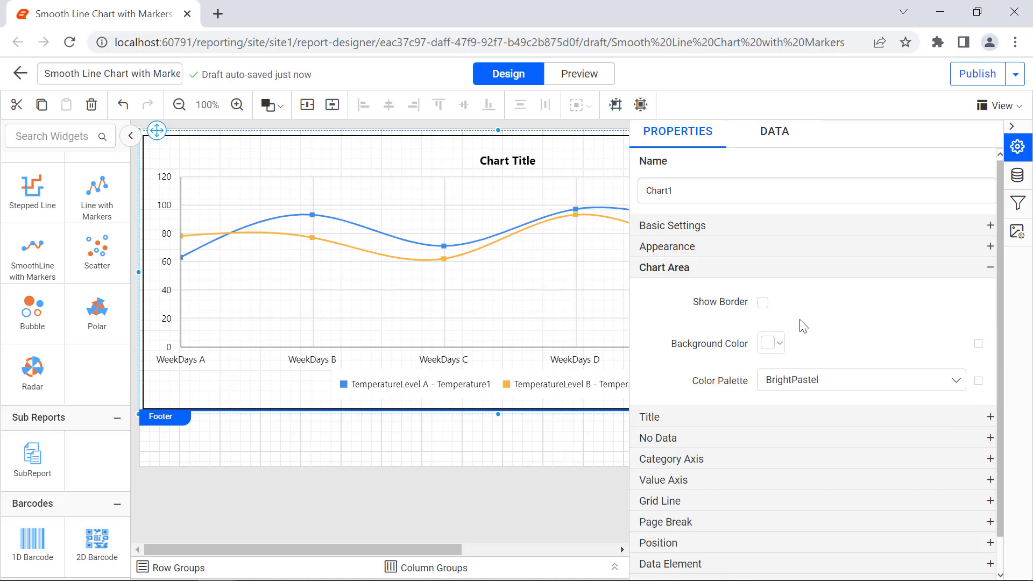
{"action": "left_click", "coordinate": [763, 302]}
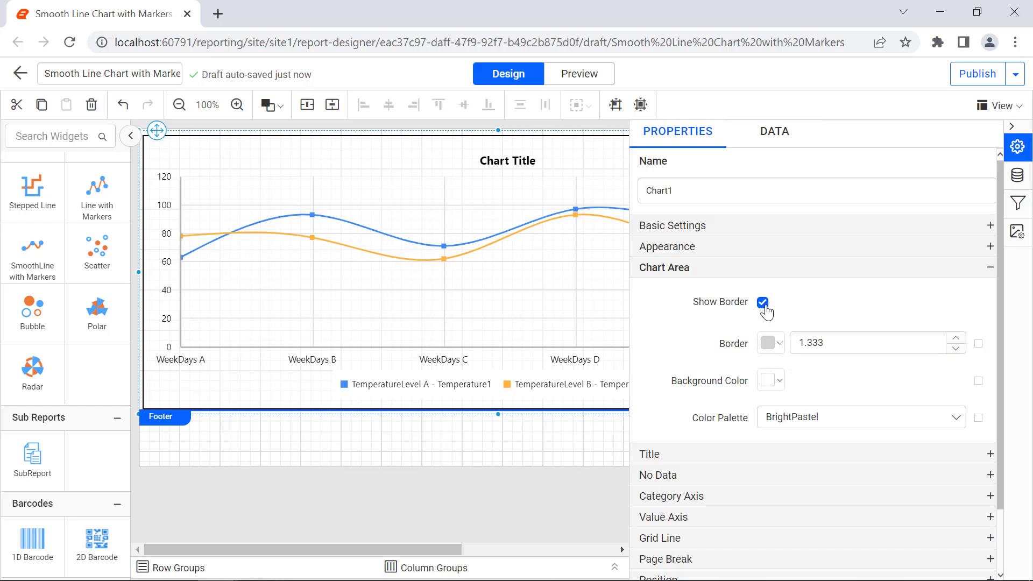
{"action": "left_click", "coordinate": [771, 342]}
{"action": "left_click", "coordinate": [773, 216]}
{"action": "left_click", "coordinate": [855, 304]}
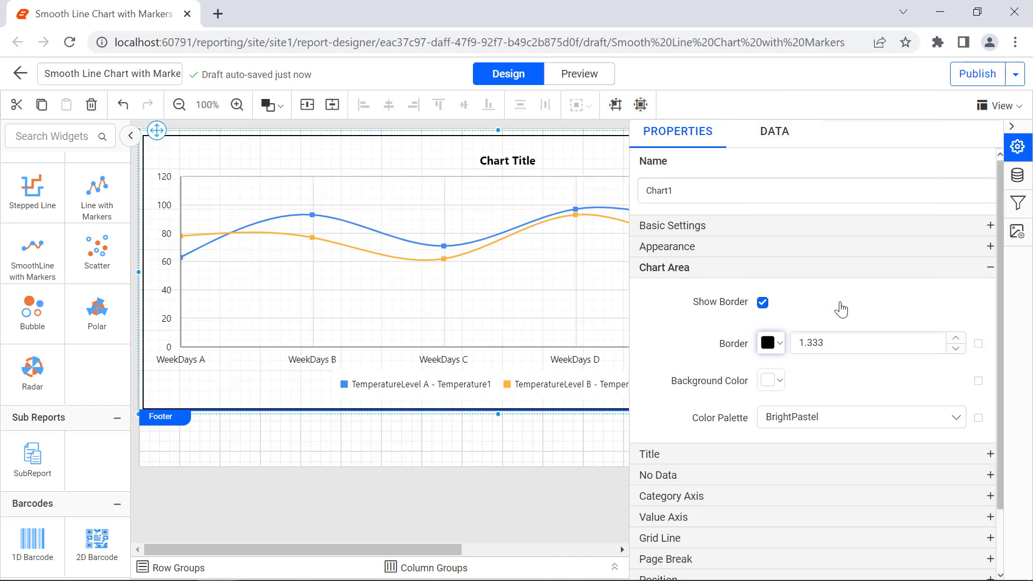
{"action": "double_click", "coordinate": [839, 341]}
{"action": "type", "text": "2"}
{"action": "key", "text": "Return"}
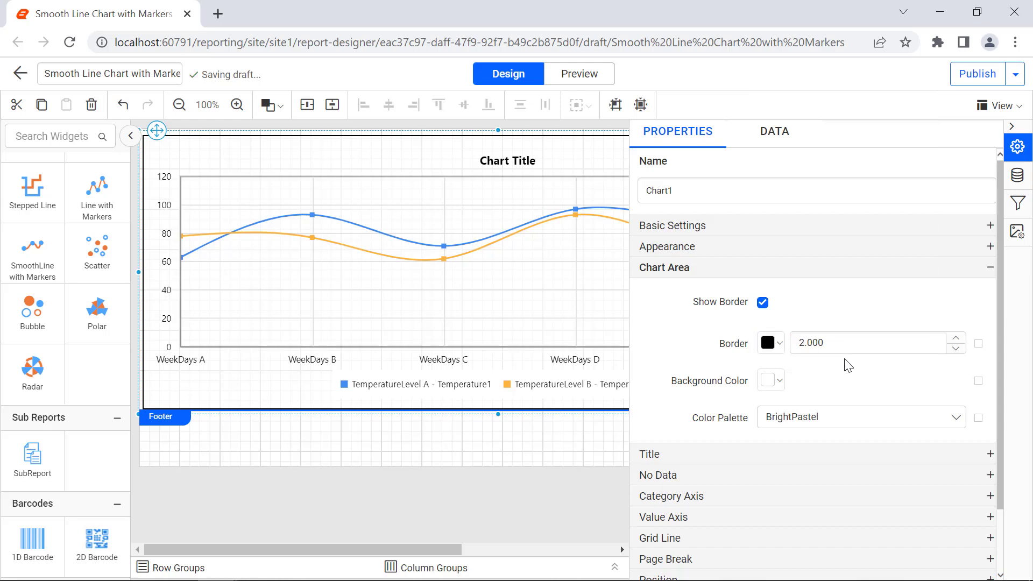
{"action": "left_click", "coordinate": [855, 417]}
{"action": "left_click", "coordinate": [855, 515]}
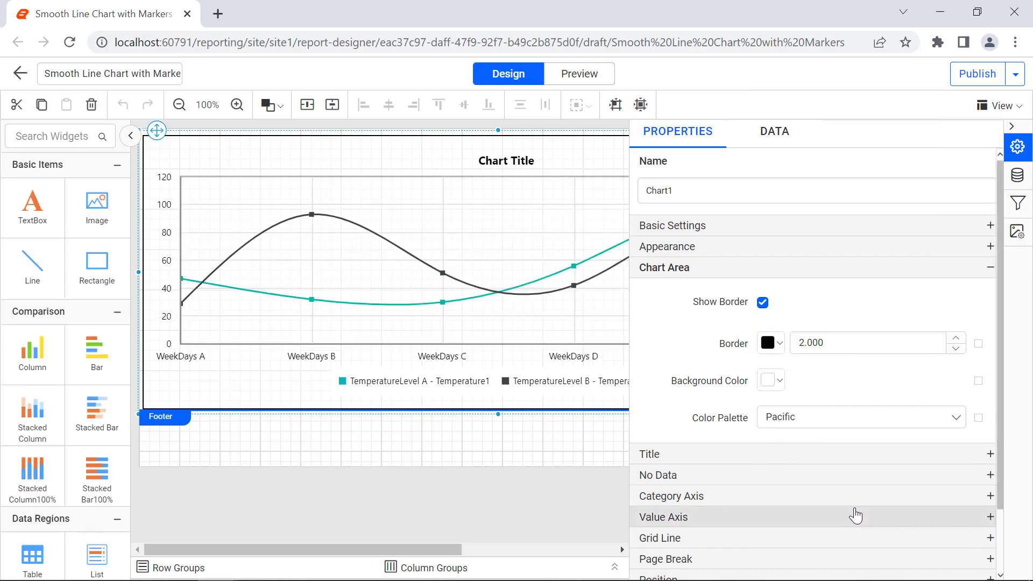
Change the chart title text to North Carolina Weather Report
{"action": "left_click", "coordinate": [888, 453]}
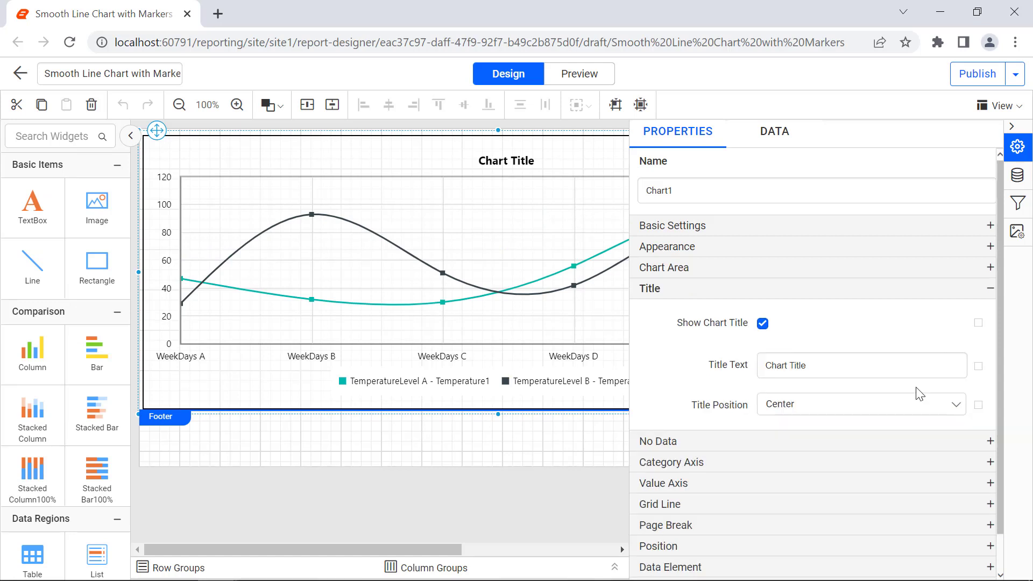
{"action": "triple_click", "coordinate": [908, 370]}
{"action": "type", "text": "North "}
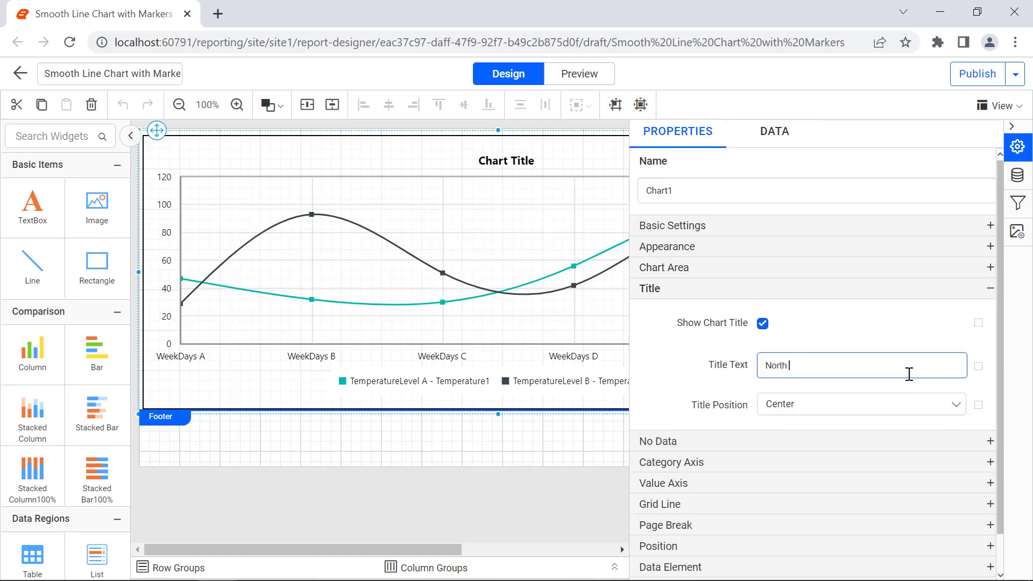
{"action": "type", "text": "Carolina Weather Report"}
{"action": "left_click", "coordinate": [912, 388]}
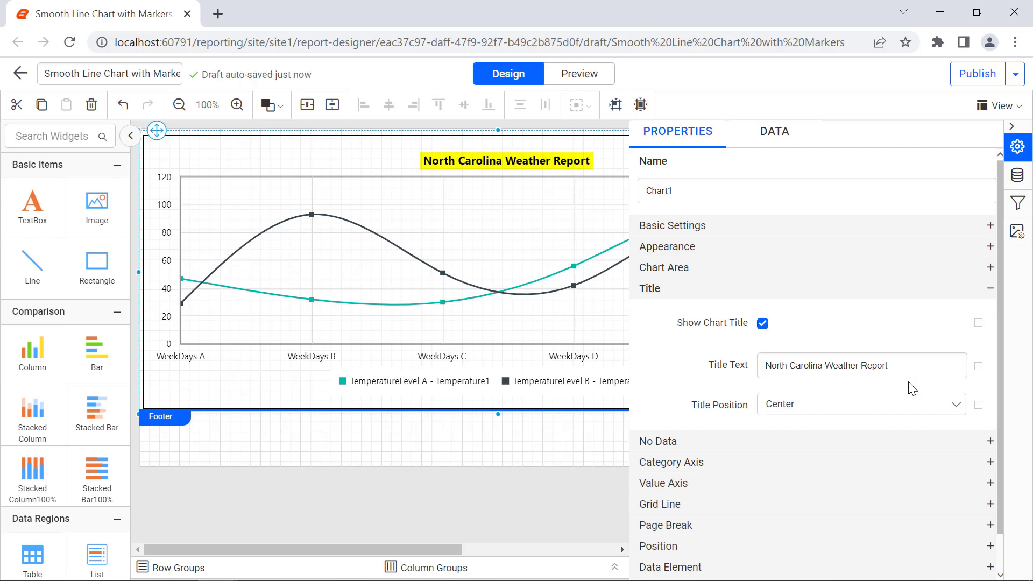
Enter No Data to Display as the chart's no-data message
{"action": "left_click", "coordinate": [955, 449]}
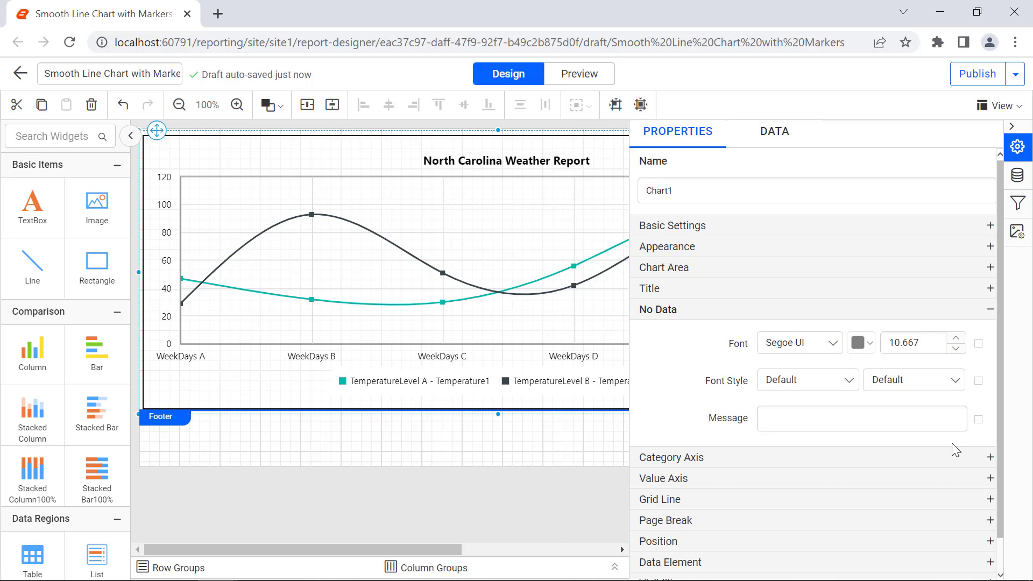
{"action": "left_click", "coordinate": [944, 425]}
{"action": "type", "text": "No Data to Display"}
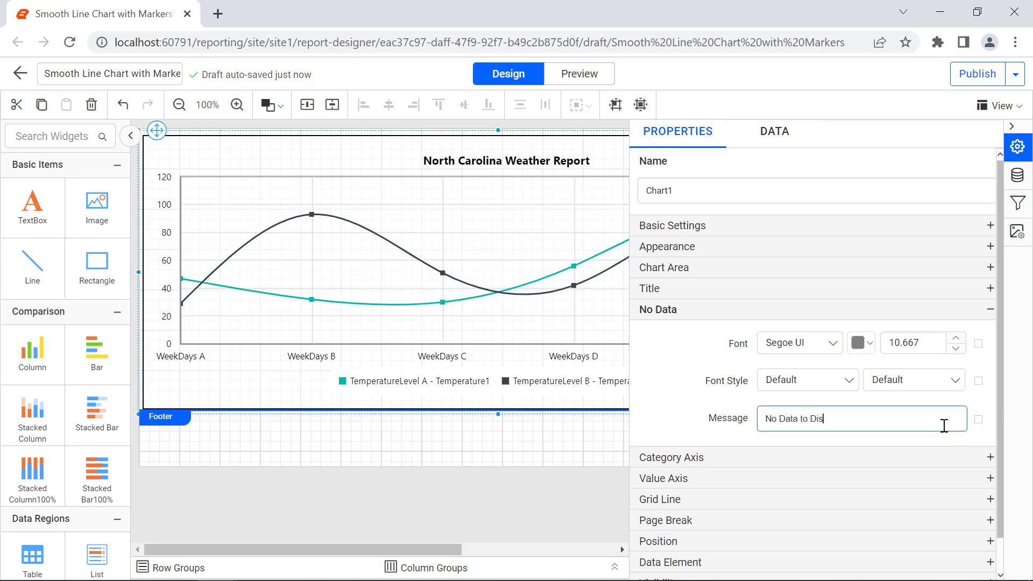
{"action": "left_click", "coordinate": [950, 441]}
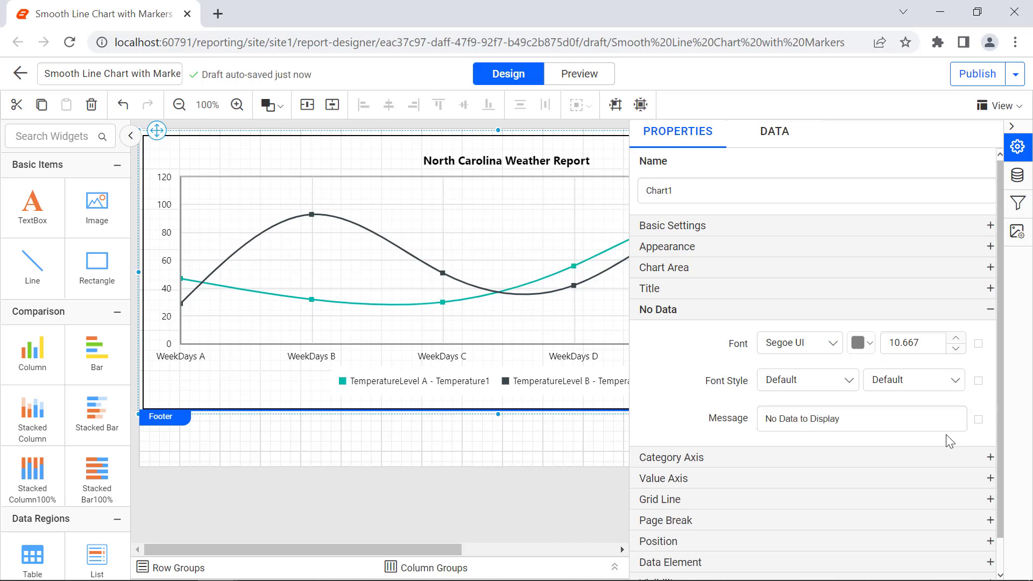
Set the category axis title to Days of the Week
{"action": "left_click", "coordinate": [957, 455]}
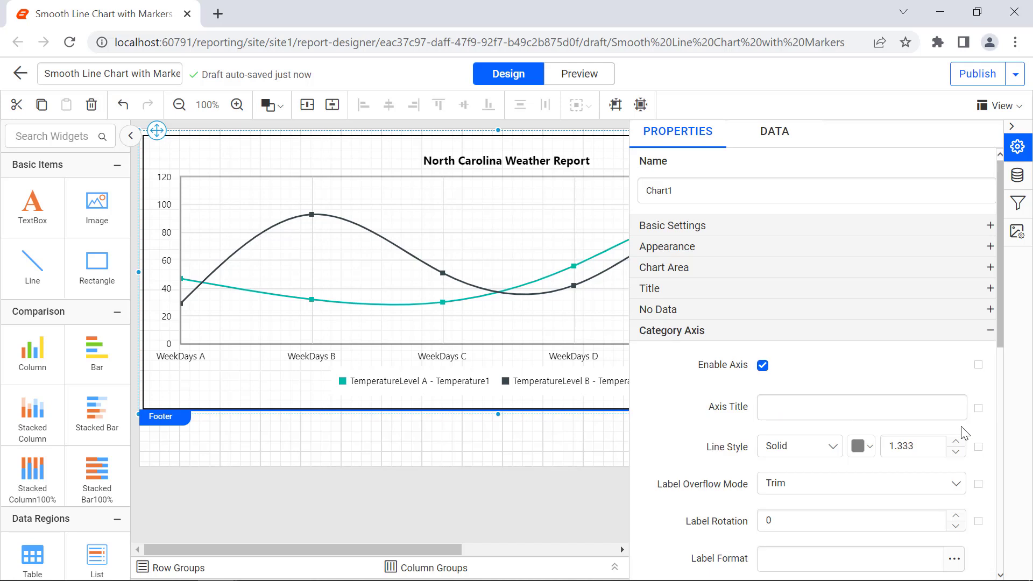
{"action": "left_click", "coordinate": [946, 410]}
{"action": "type", "text": "Days of the Week"}
{"action": "left_click", "coordinate": [950, 425]}
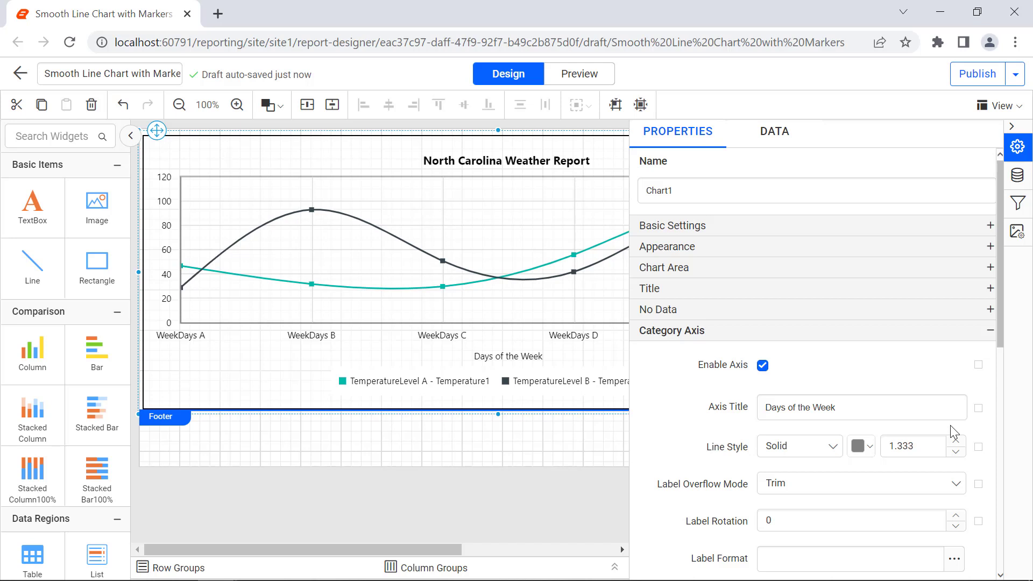
In the category axis title's advanced options, set the font size to 13 and the font style to Bold
{"action": "left_click", "coordinate": [979, 411]}
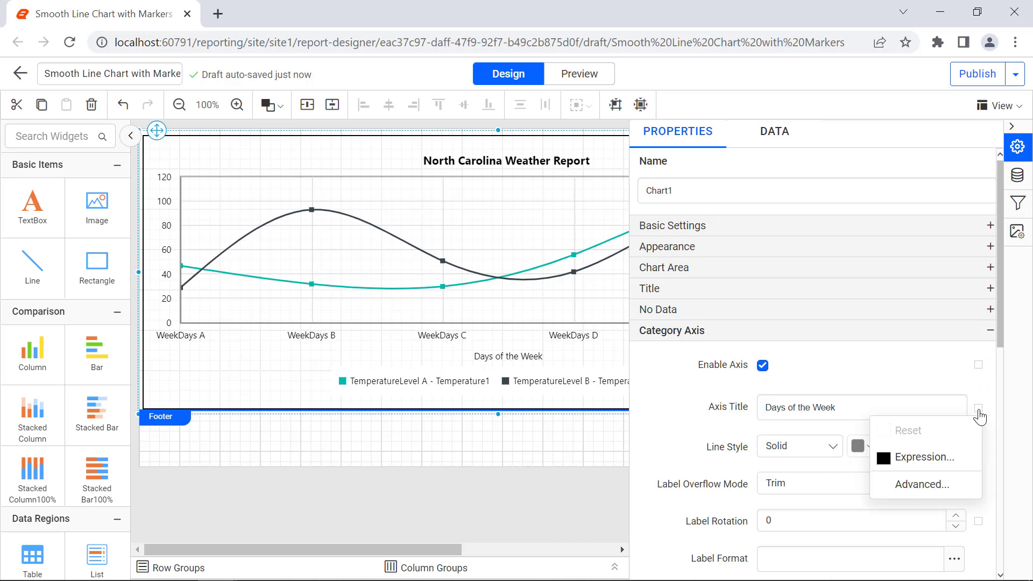
{"action": "left_click", "coordinate": [970, 486]}
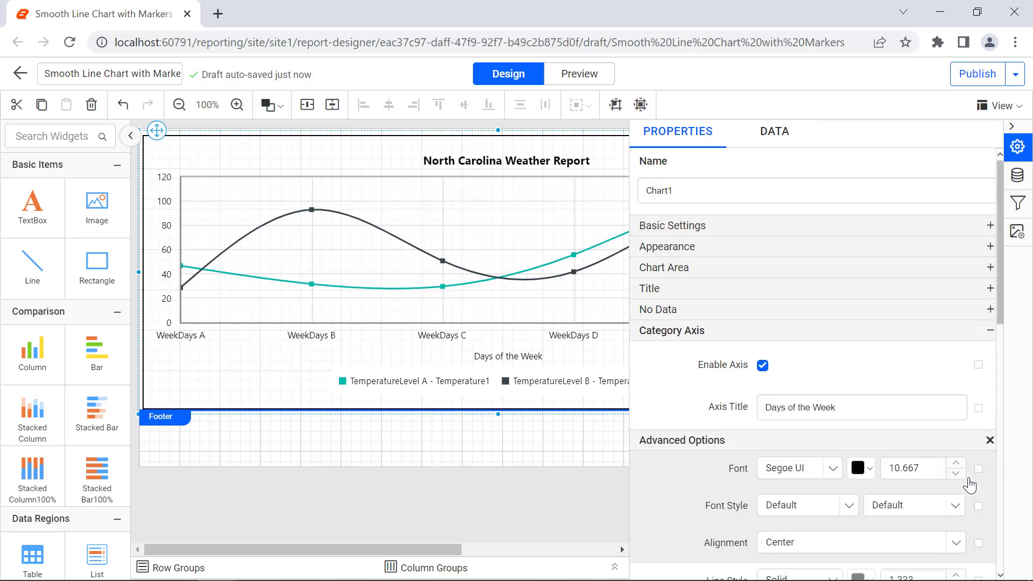
{"action": "double_click", "coordinate": [904, 468]}
{"action": "type", "text": "13"}
{"action": "key", "text": "Return"}
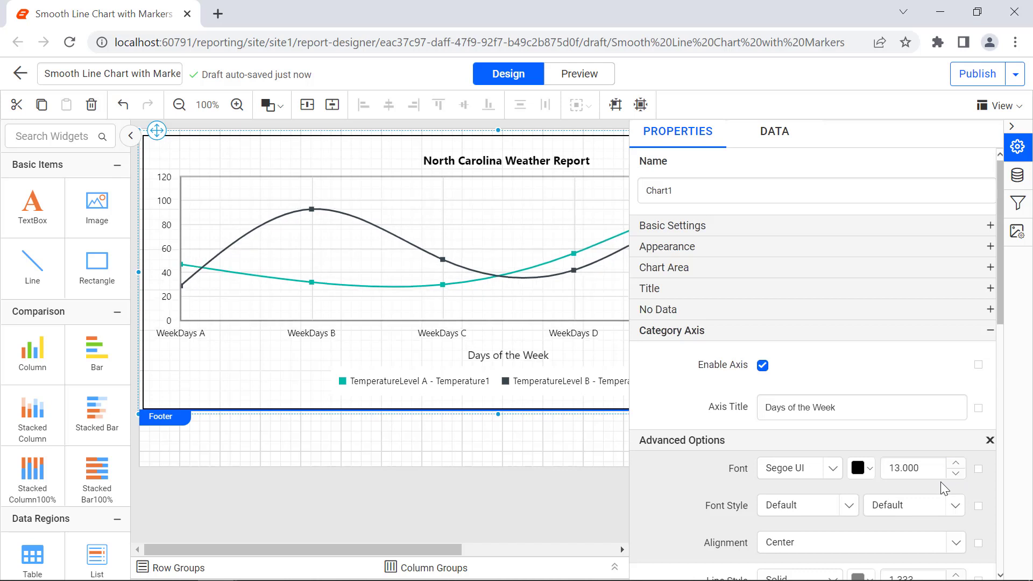
{"action": "left_click", "coordinate": [948, 509]}
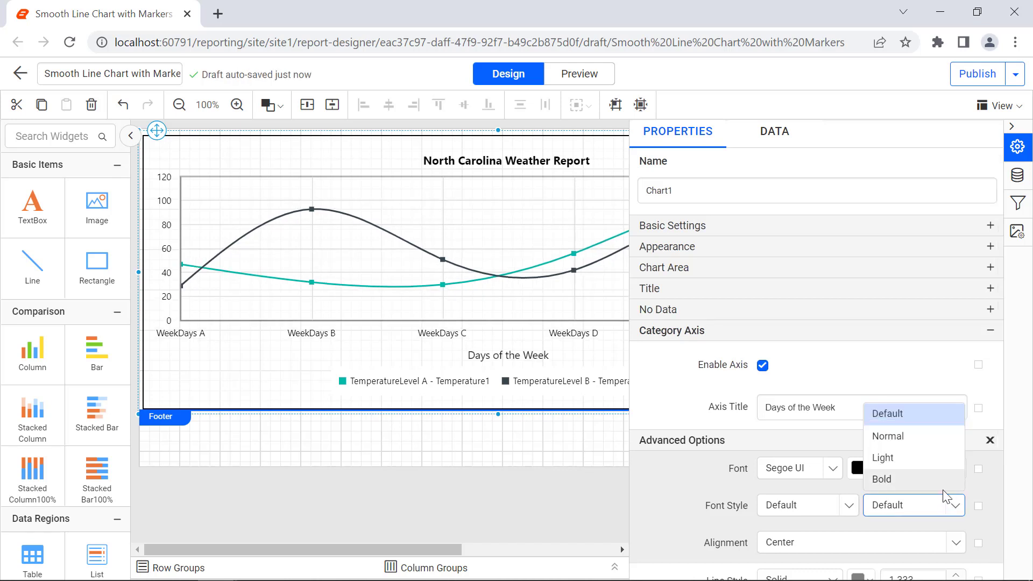
{"action": "left_click", "coordinate": [943, 475]}
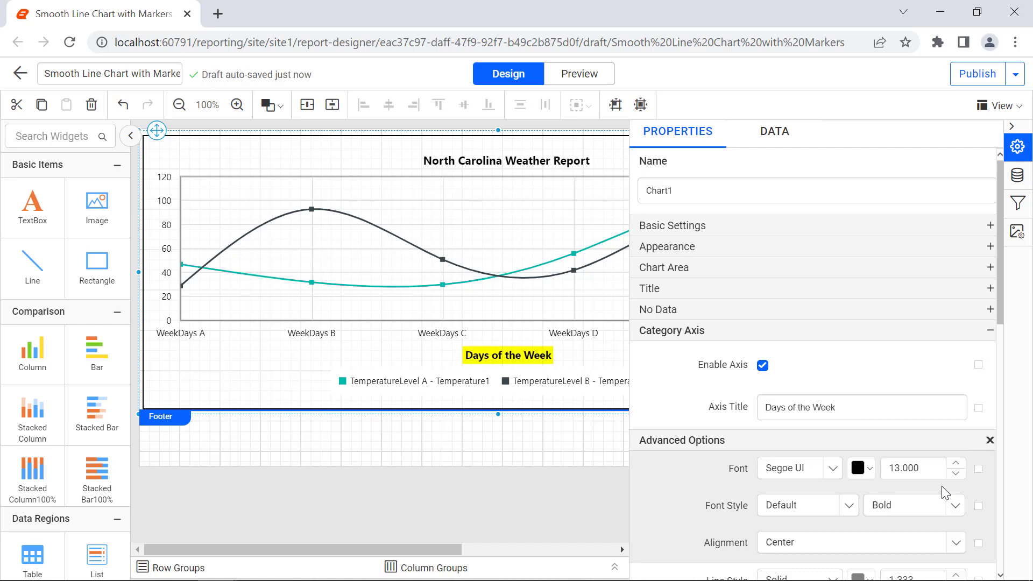
{"action": "left_click", "coordinate": [990, 440]}
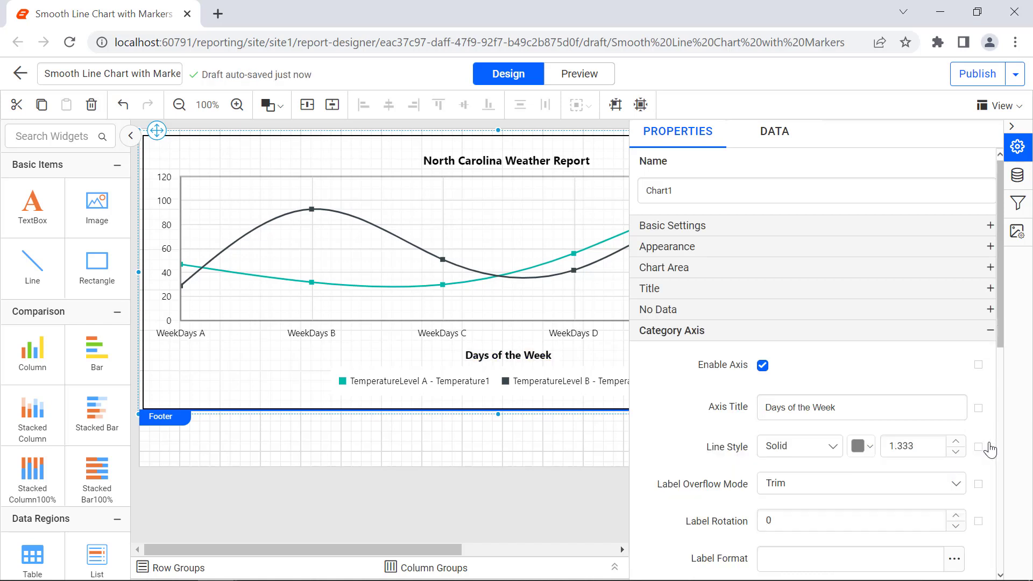
Set the value axis title to Temperature in Celsius
{"action": "left_click", "coordinate": [990, 449]}
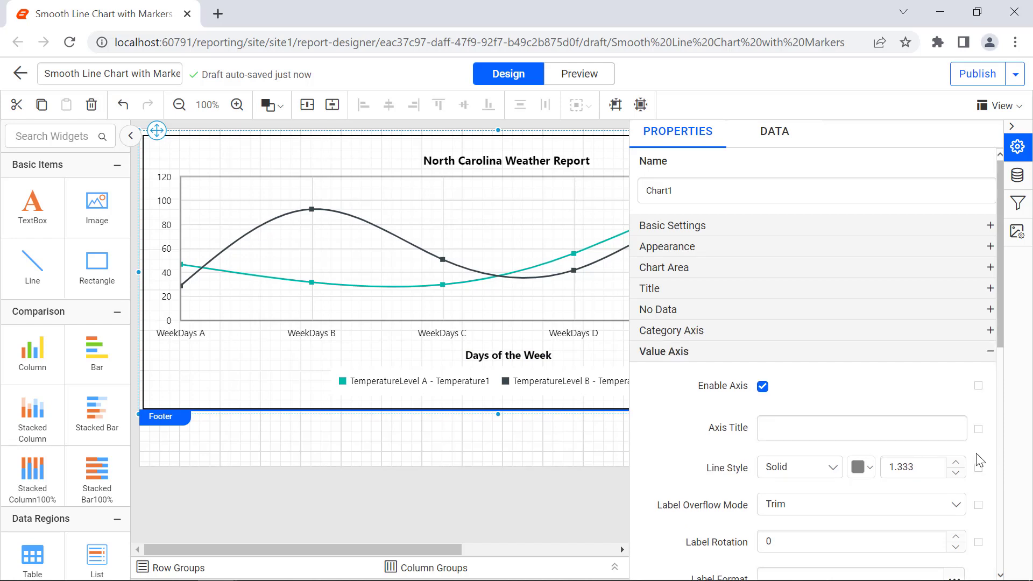
{"action": "left_click", "coordinate": [960, 429]}
{"action": "type", "text": "Temperature in Cels"}
{"action": "type", "text": "ius"}
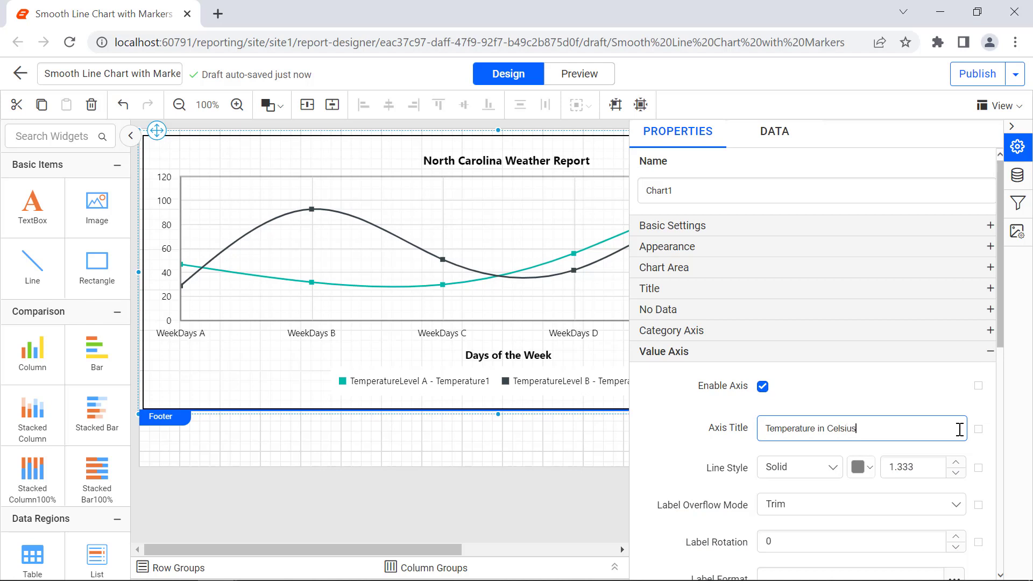
{"action": "left_click", "coordinate": [966, 449]}
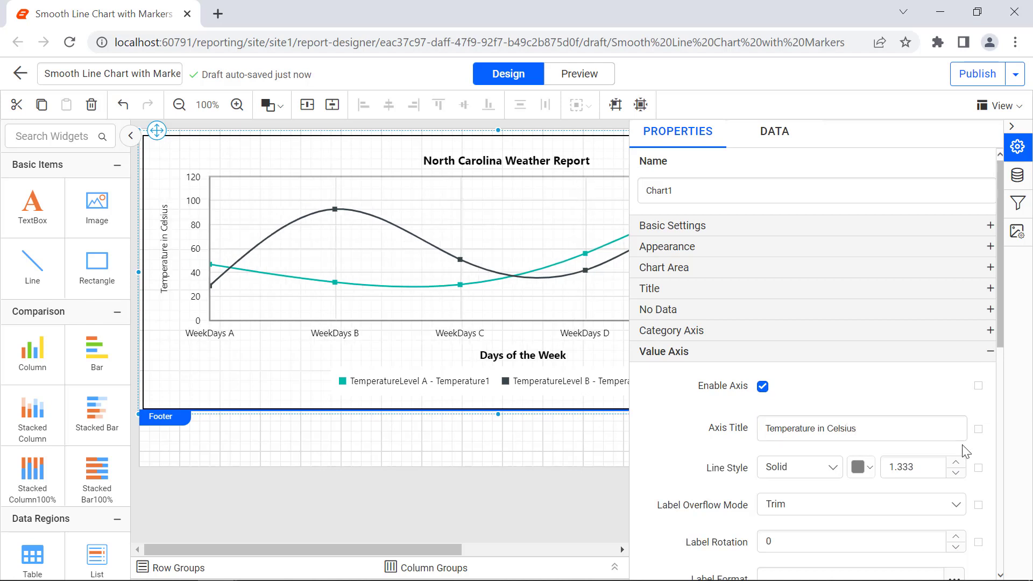
In the value axis title's advanced options, set the font size to 13 and the font style to Bold
{"action": "left_click", "coordinate": [978, 429]}
{"action": "left_click", "coordinate": [956, 505]}
{"action": "double_click", "coordinate": [939, 490]}
{"action": "type", "text": "13"}
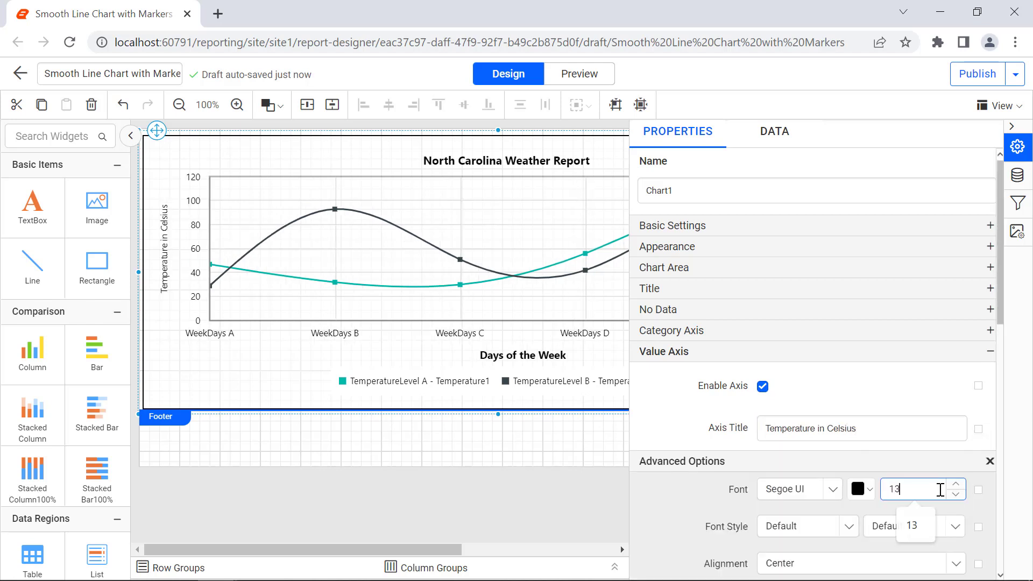
{"action": "left_click", "coordinate": [943, 504]}
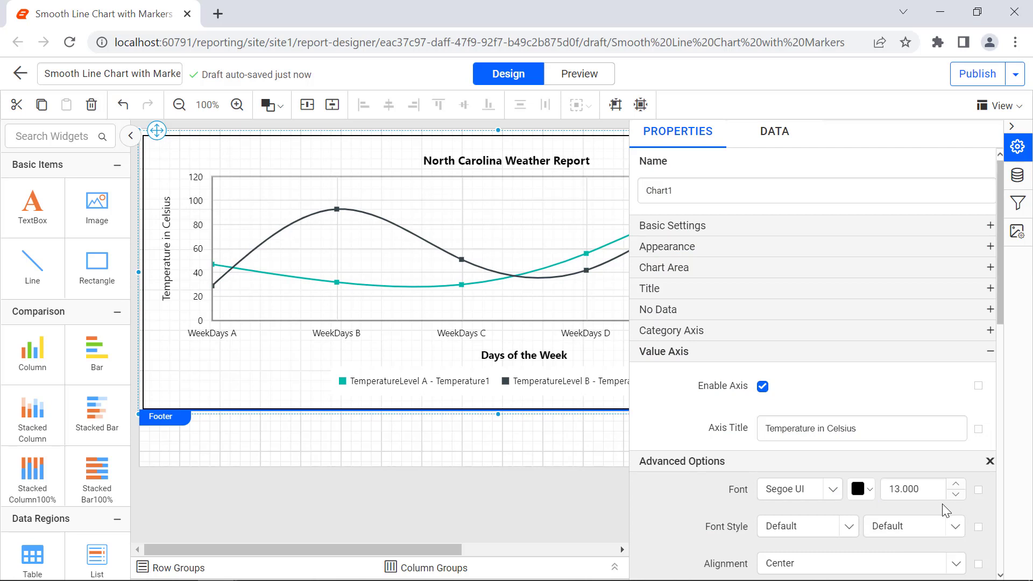
{"action": "left_click", "coordinate": [954, 525]}
{"action": "left_click", "coordinate": [951, 505]}
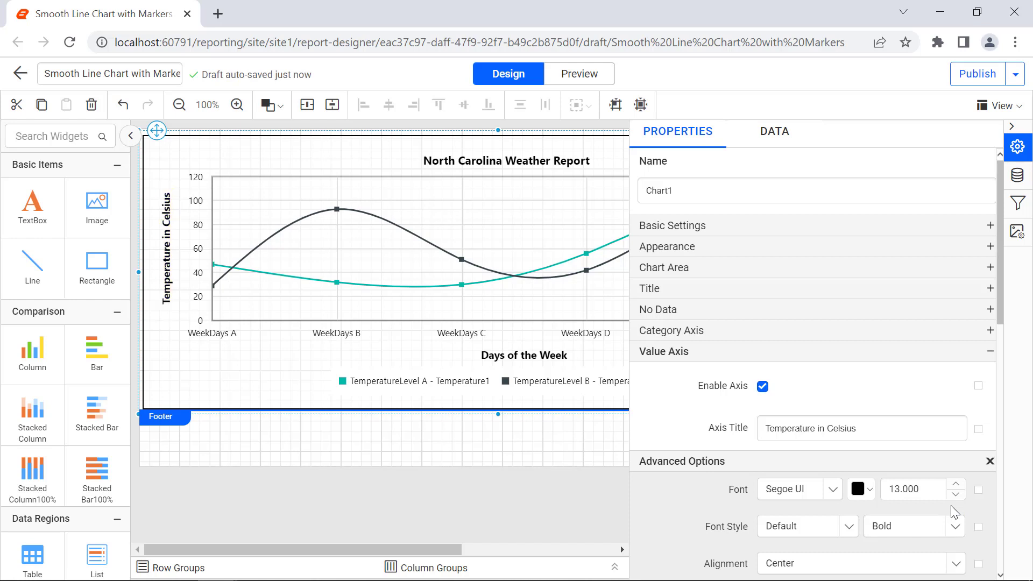
{"action": "left_click", "coordinate": [990, 460]}
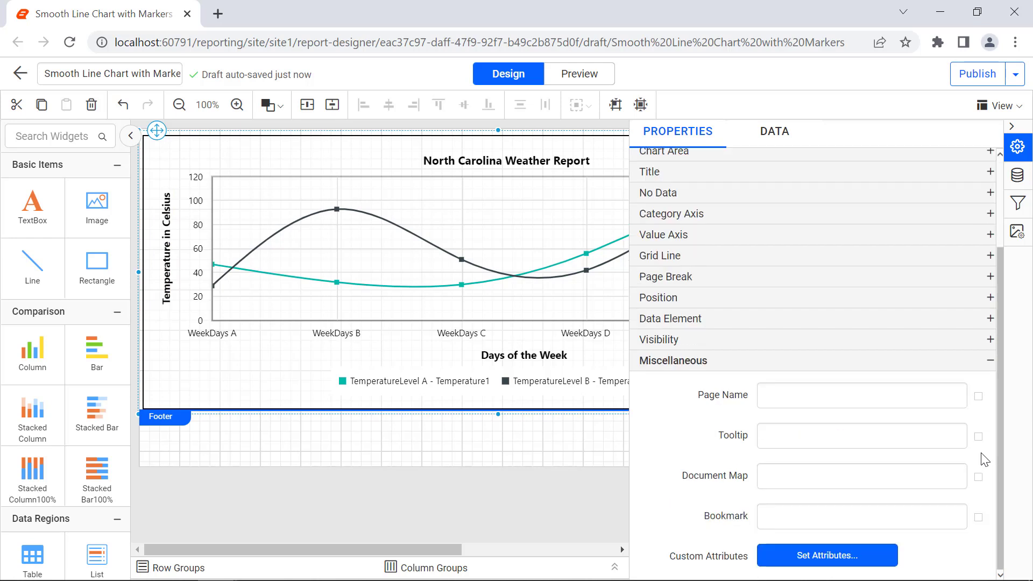
Set the chart tooltip to North Carolina Weather Report Chart and preview the report
{"action": "left_click", "coordinate": [943, 442]}
{"action": "type", "text": "North Carolina Weather"}
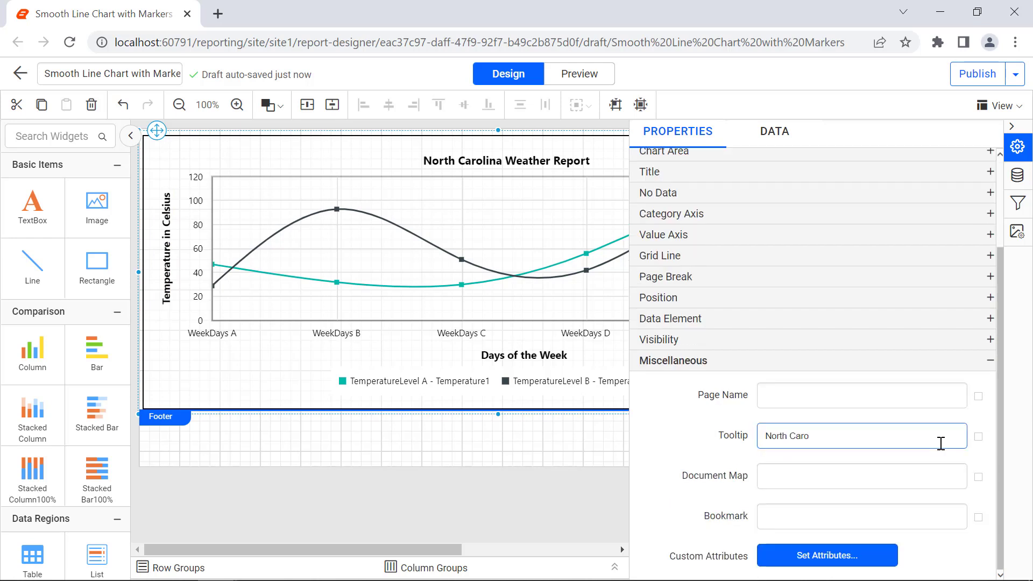
{"action": "type", "text": " Report Chart"}
{"action": "left_click", "coordinate": [940, 450]}
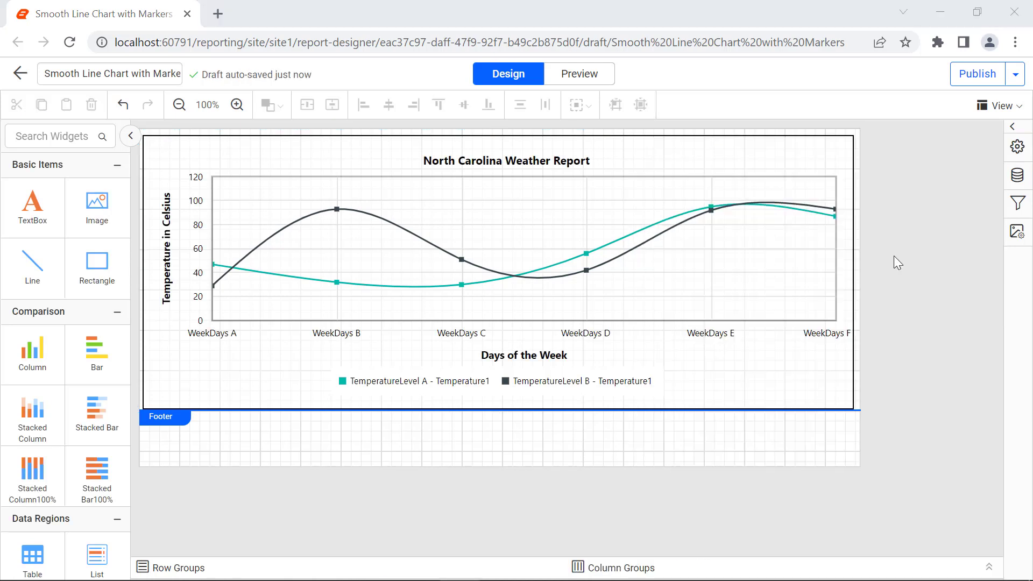
{"action": "left_click", "coordinate": [579, 74]}
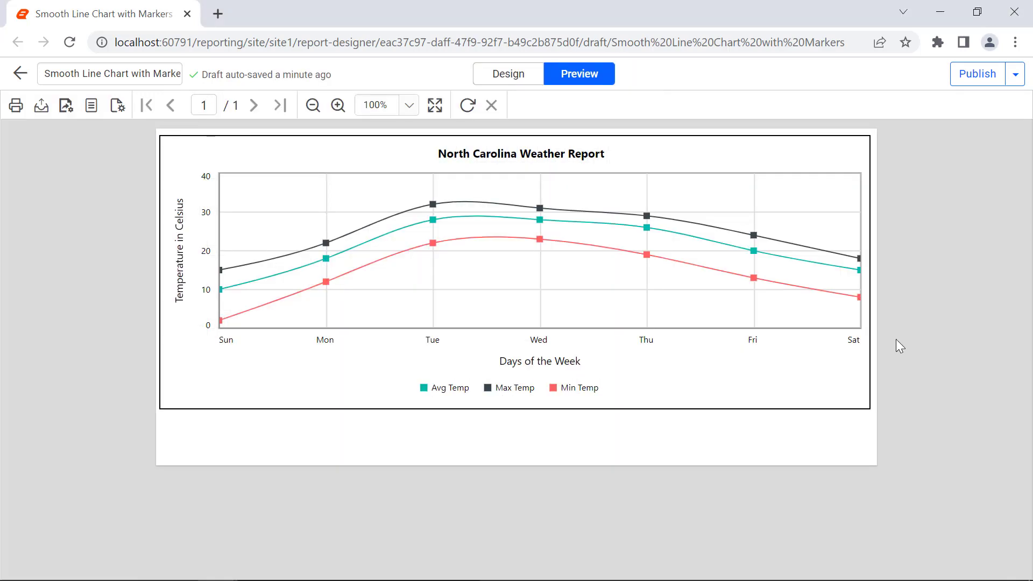